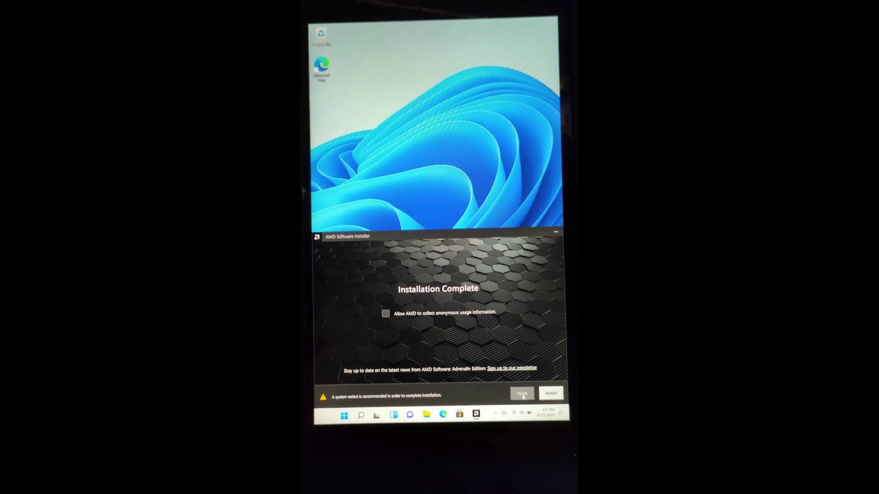
Finish the AMD Software installation and restart the computer
left_click(523, 394)
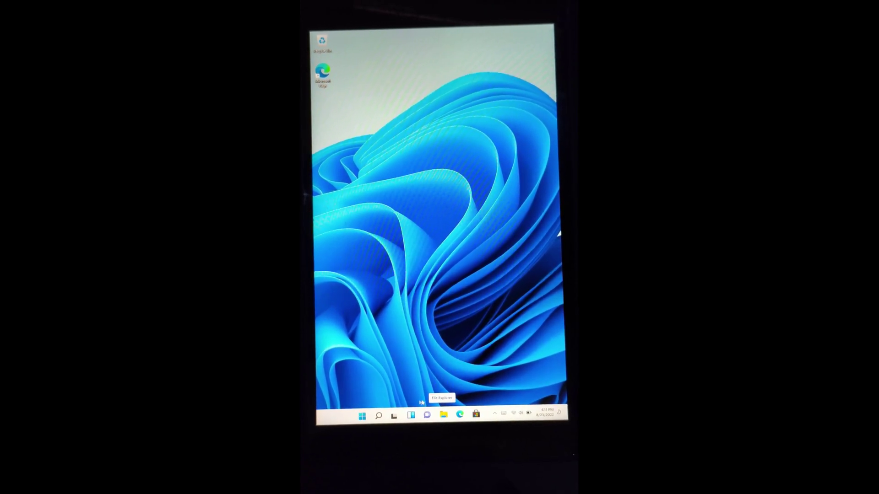
left_click(362, 415)
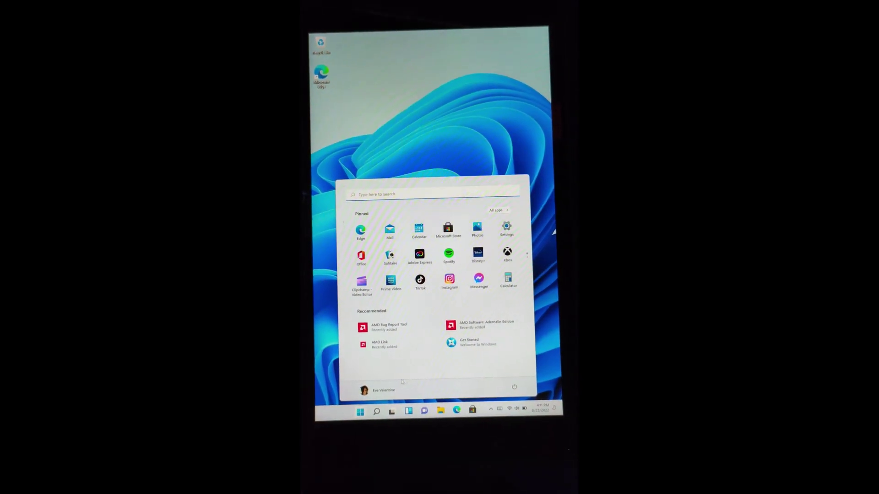
left_click(520, 390)
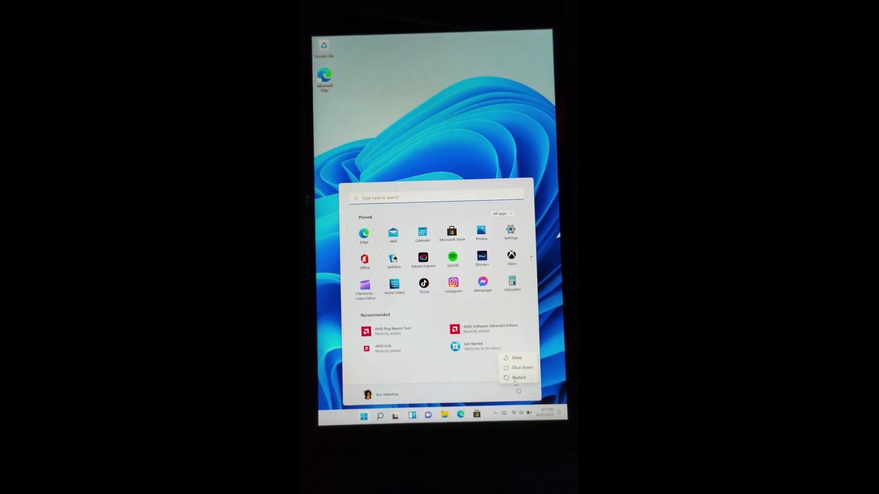
left_click(518, 383)
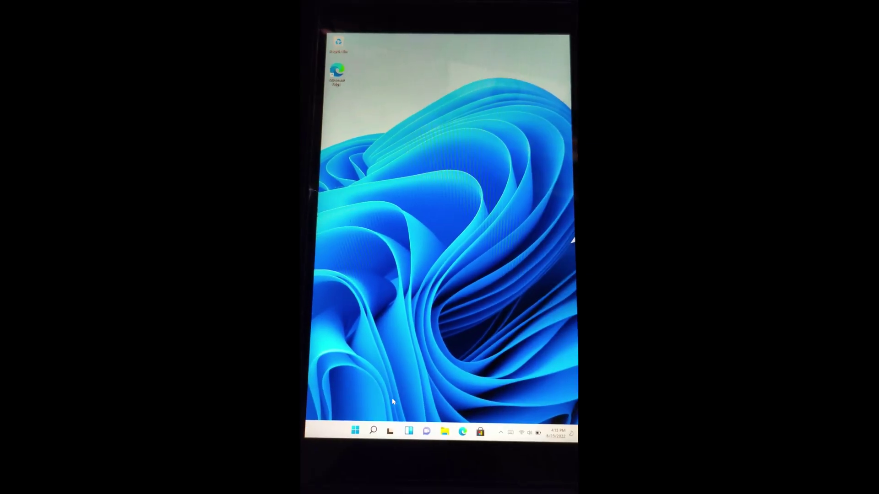
Set the display orientation to Landscape in the system display settings and keep the change
left_click(355, 428)
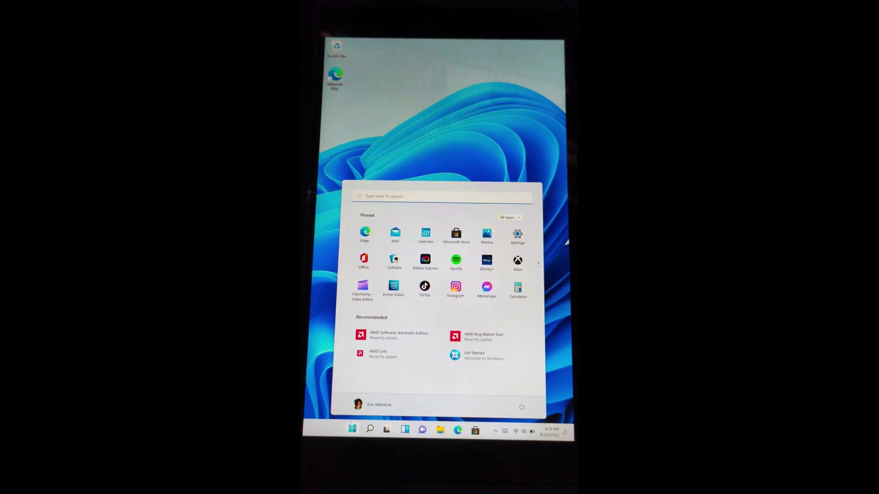
left_click(515, 234)
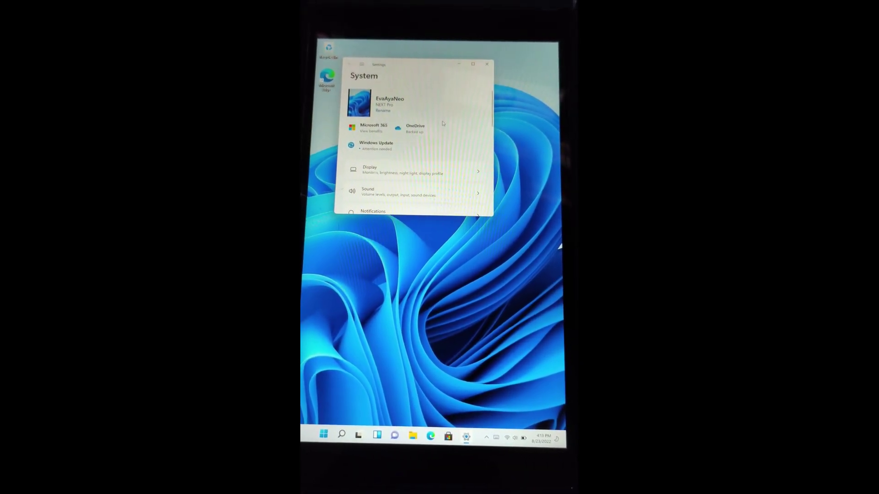
left_click(471, 63)
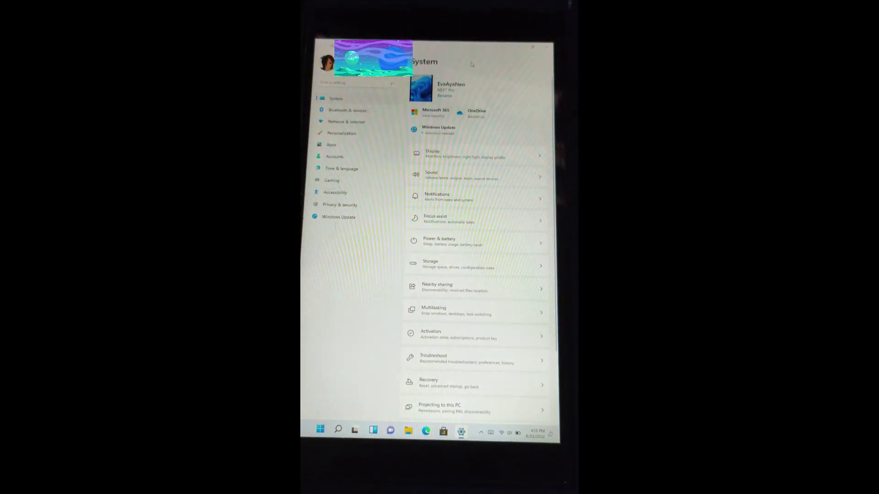
left_click(442, 155)
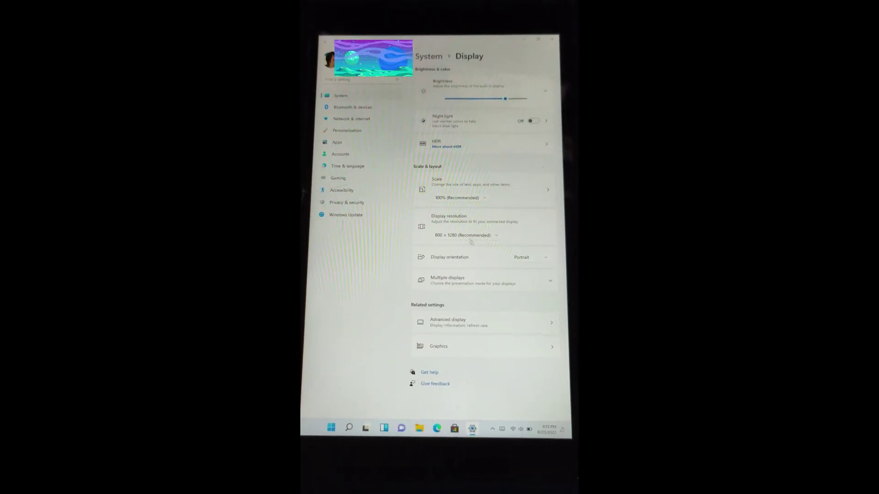
left_click(524, 257)
left_click(531, 297)
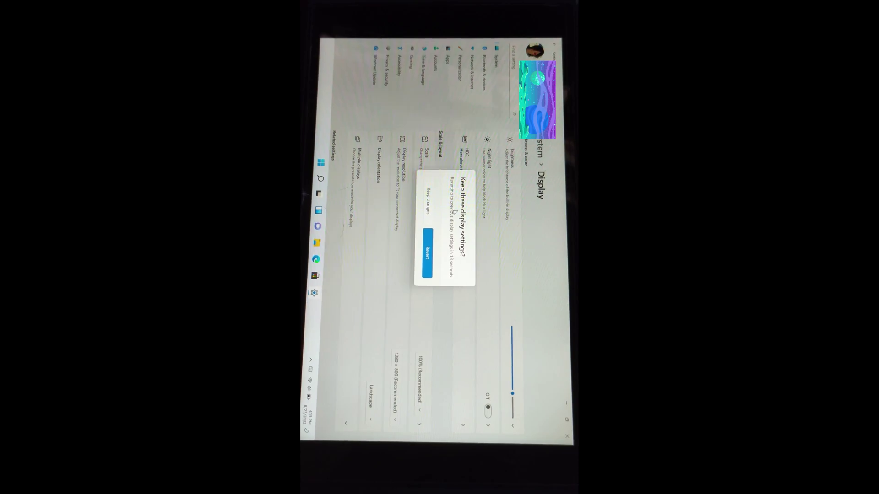
left_click(428, 206)
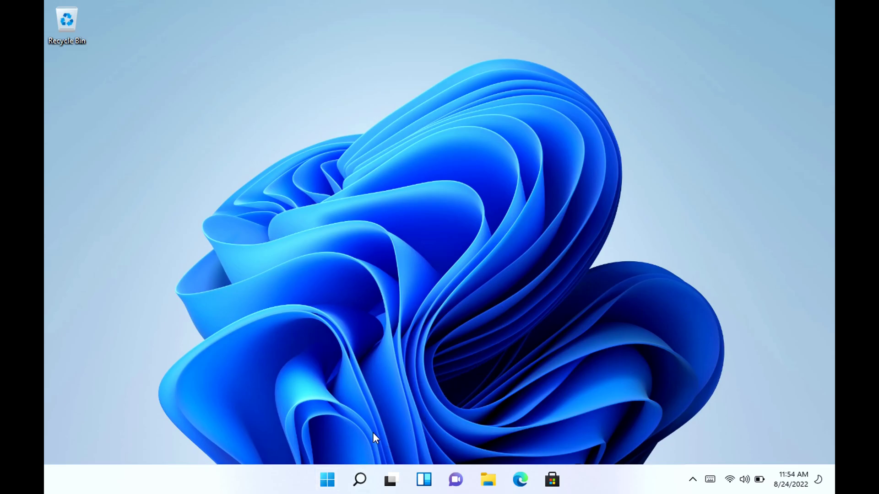
left_click(327, 478)
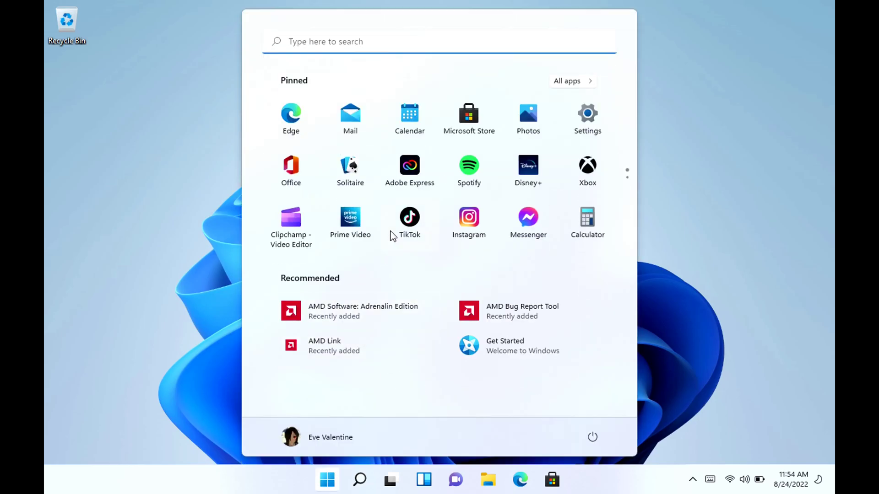
left_click(235, 337)
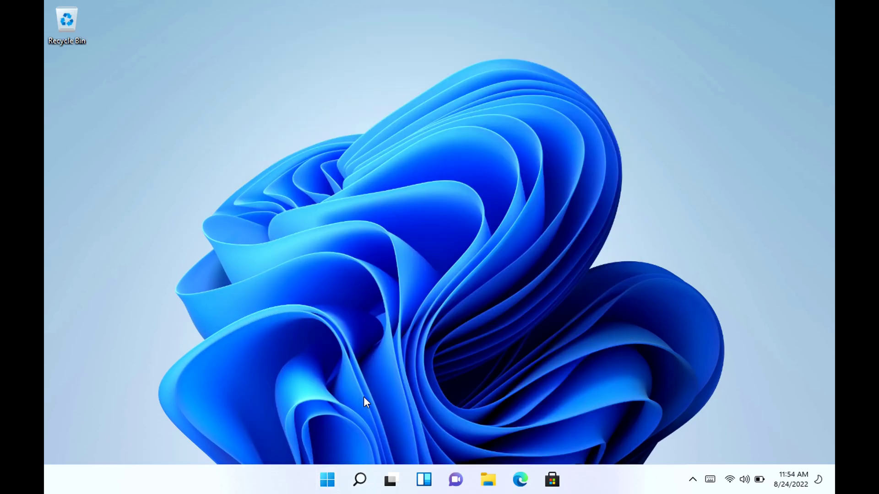
Extract the AYANEONEXTFullDriver archive from the Downloads folder into the proposed destination, showing the extracted files when complete
left_click(488, 479)
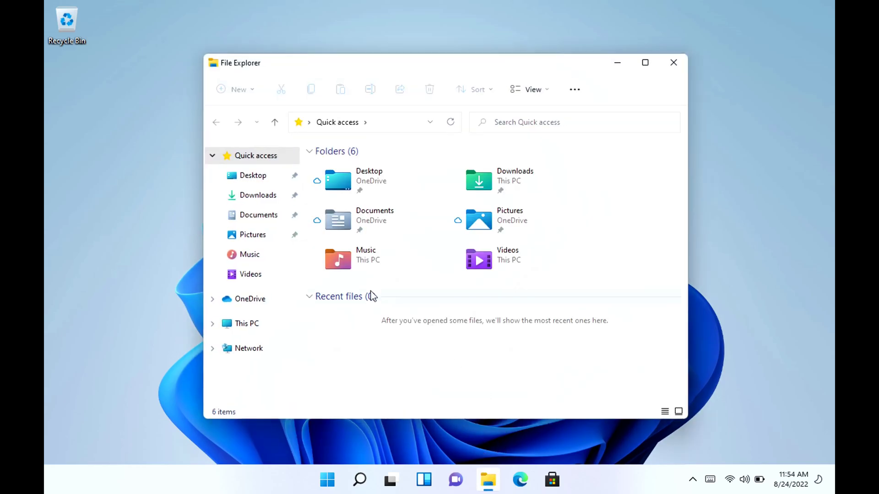
left_click(256, 216)
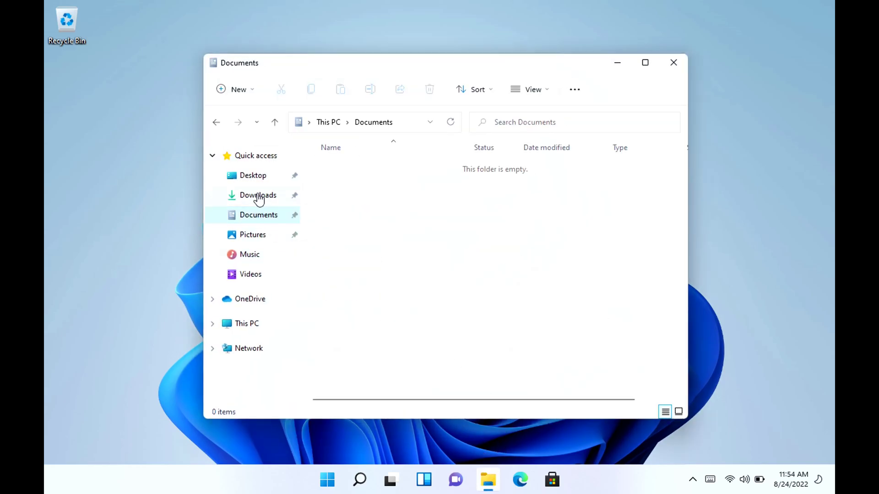
left_click(258, 197)
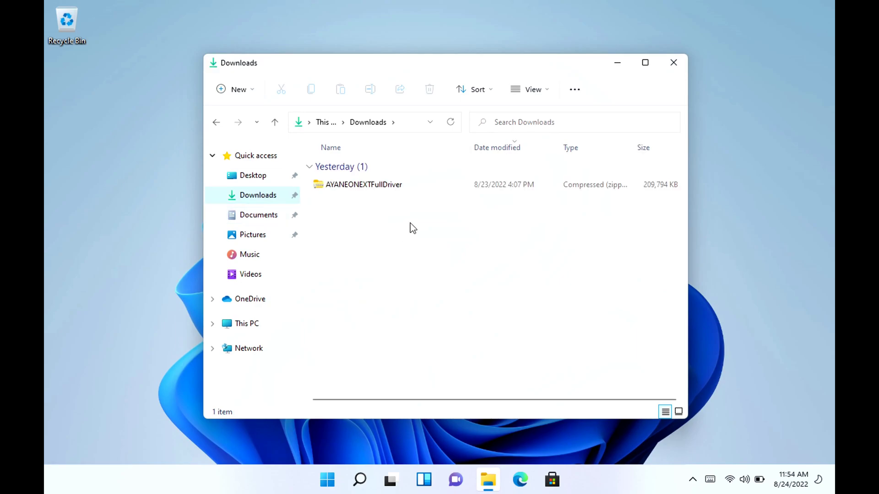
left_click(392, 188)
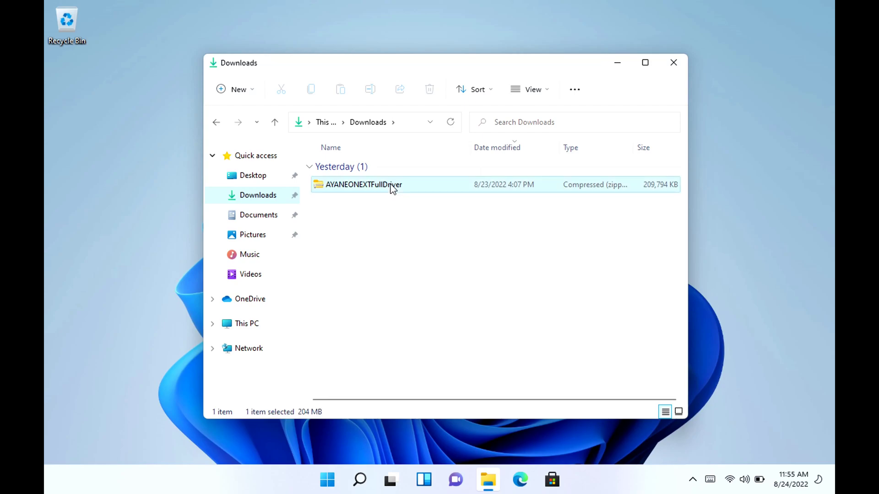
right_click(392, 187)
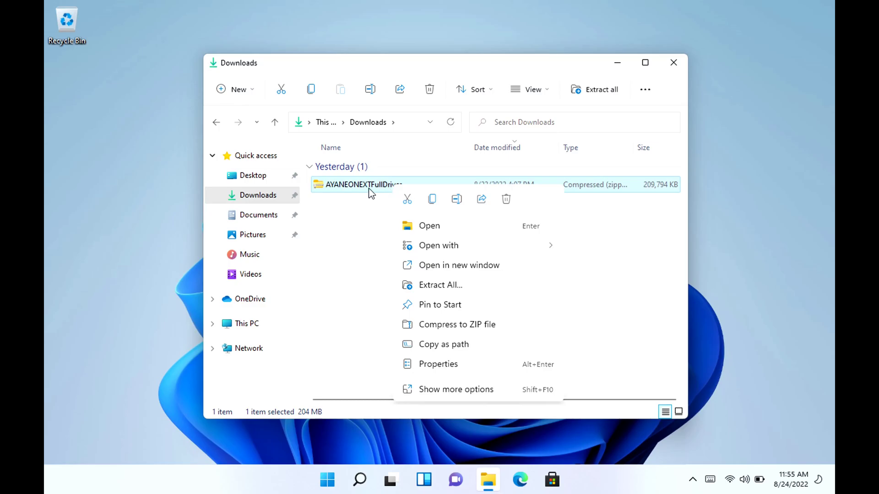
left_click(456, 285)
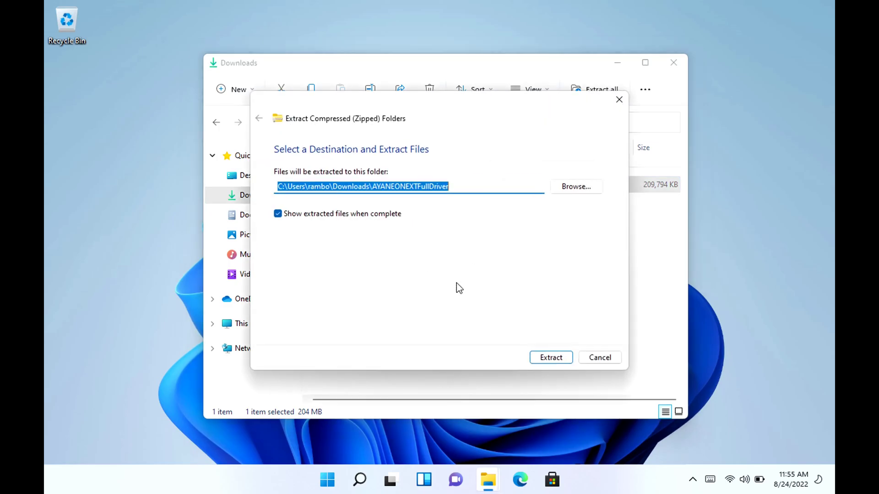
left_click(553, 358)
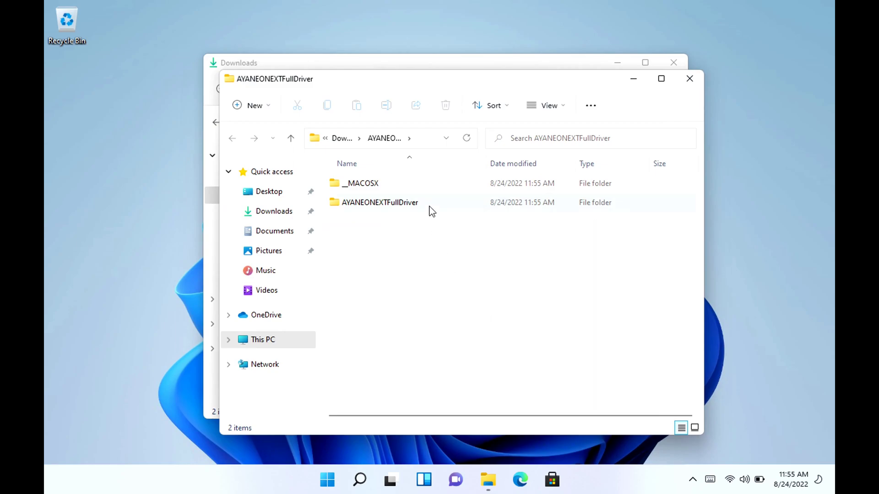
Delete the __MACOSX folder from the extracted files
mouse_move(434, 204)
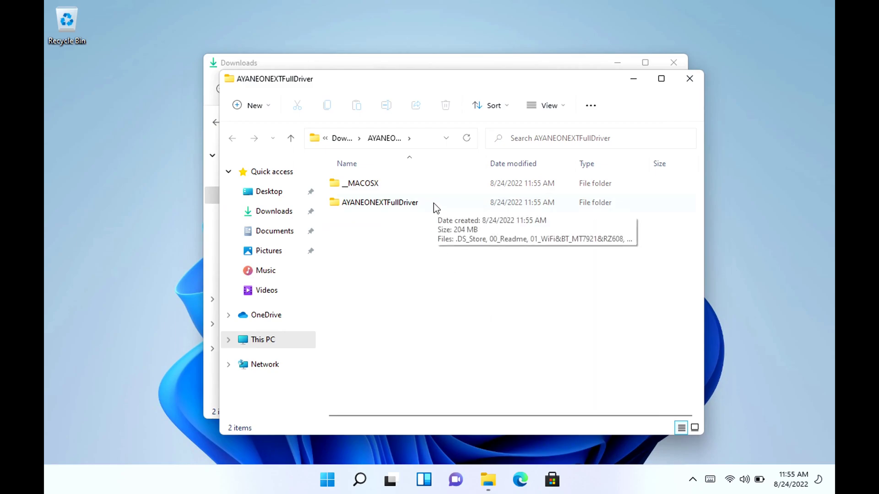
right_click(377, 184)
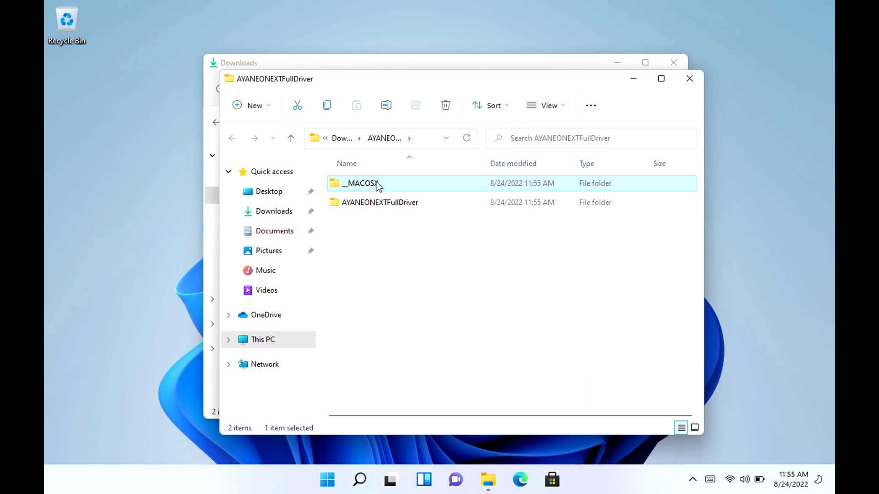
left_click(468, 197)
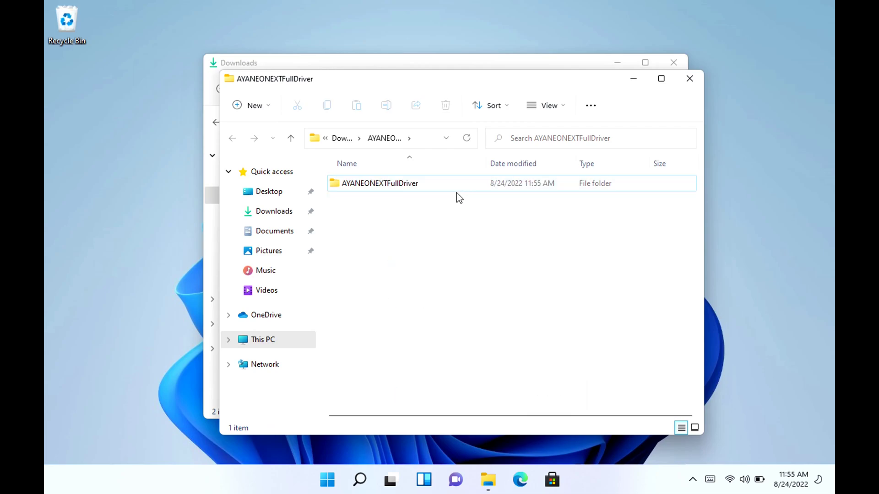
Delete the .DS_Store and 00_Readme files inside the inner AYANEONEXTFullDriver folder
double_click(415, 186)
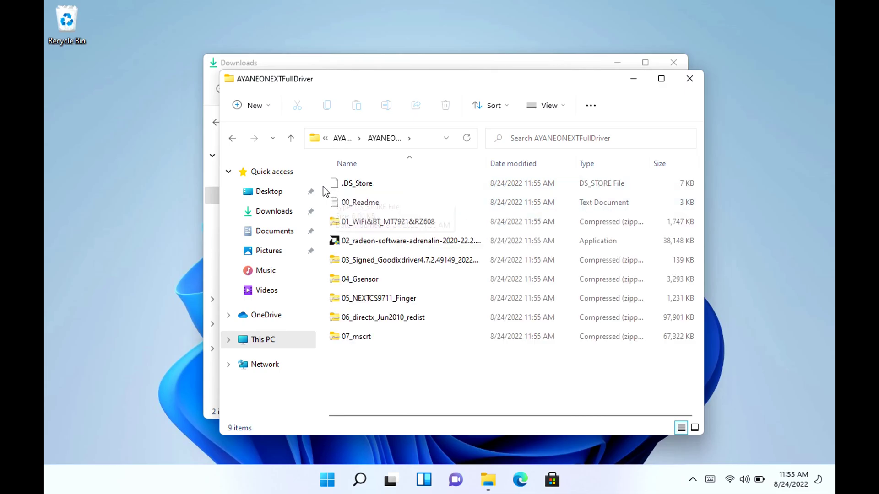
left_click(338, 187)
left_click(366, 208, "shift")
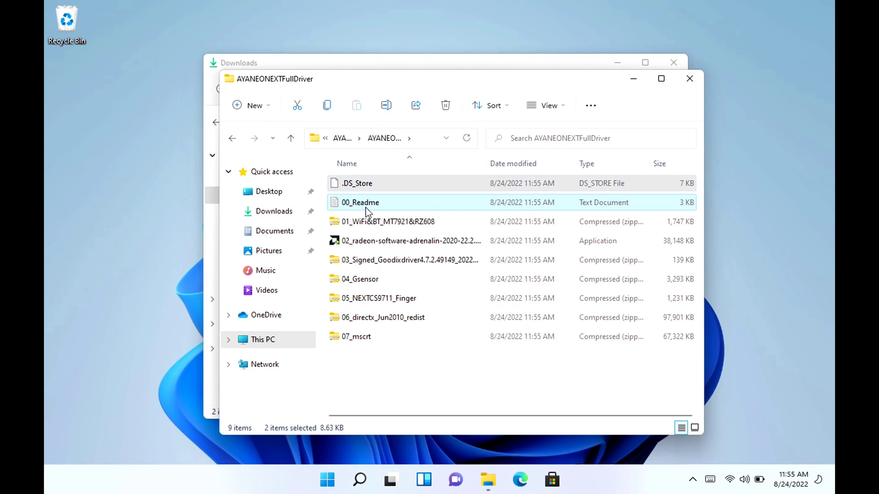
right_click(367, 208)
left_click(481, 222)
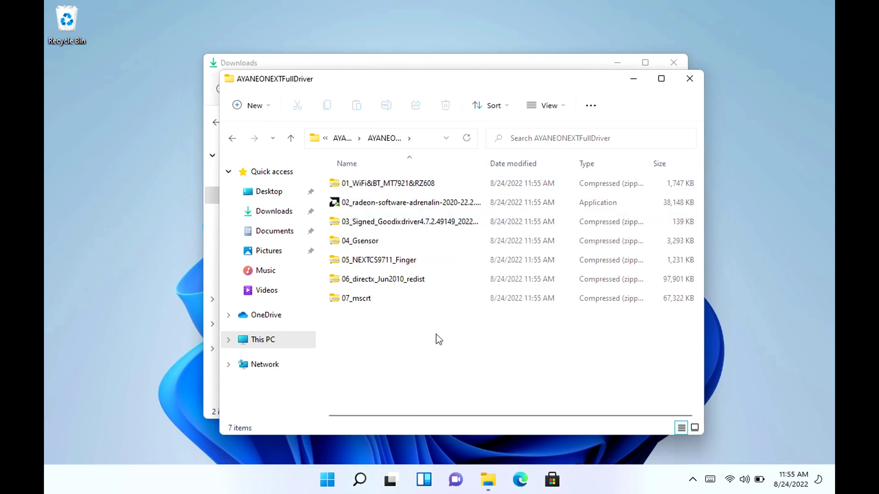
Delete the 04_Gsensor, 05_NEXTCS9711_Finger, 06_directx_Jun2010_redist and 07_mscrt archives together
left_click_drag(435, 335, 371, 244)
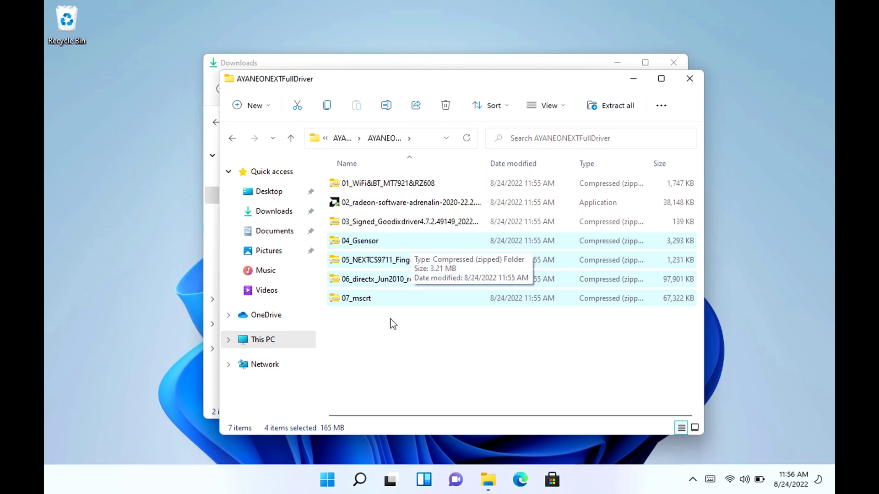
right_click(414, 247)
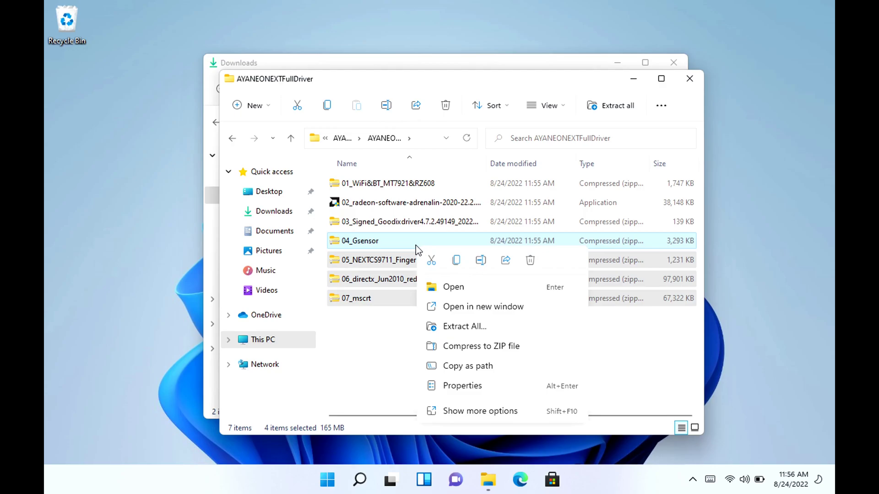
left_click(530, 261)
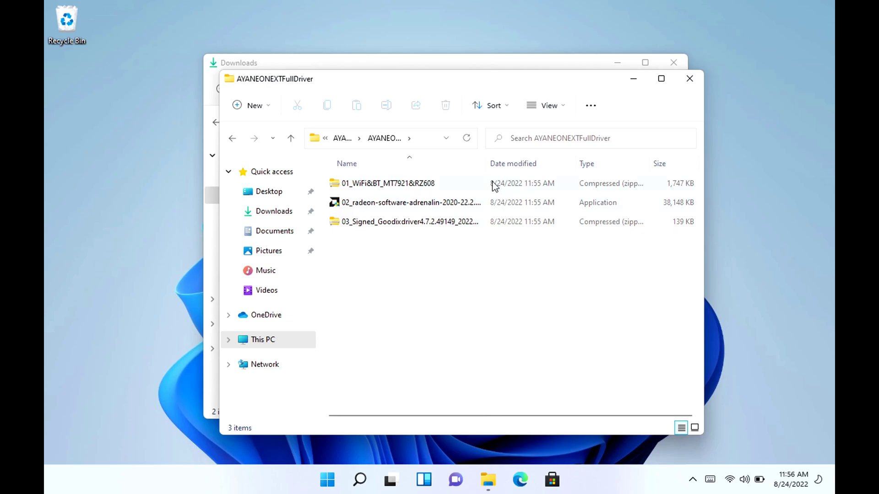
Widen the Name column to show the full file names and delete the 02_radeon-software-adrenalin installer
left_click_drag(486, 164, 544, 169)
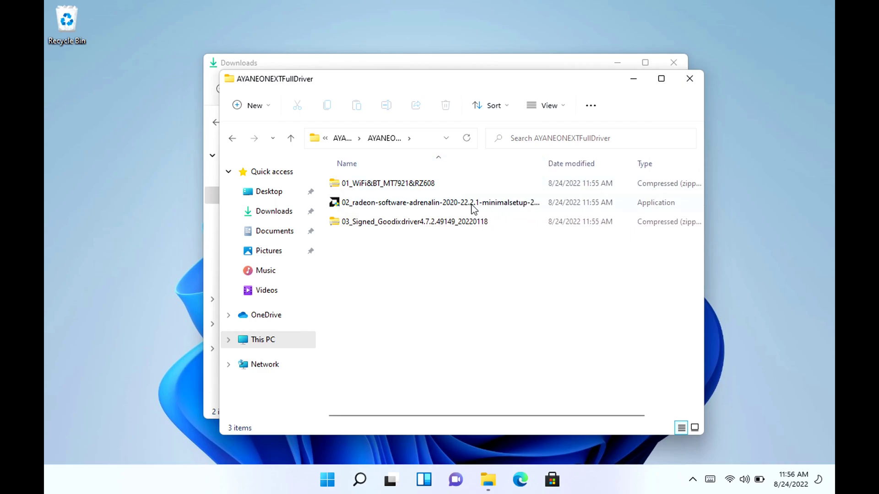
mouse_move(462, 210)
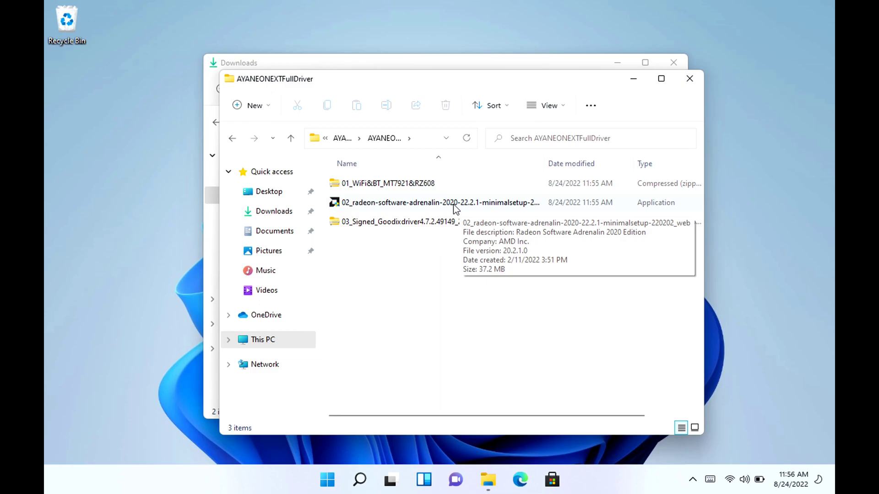
right_click(455, 209)
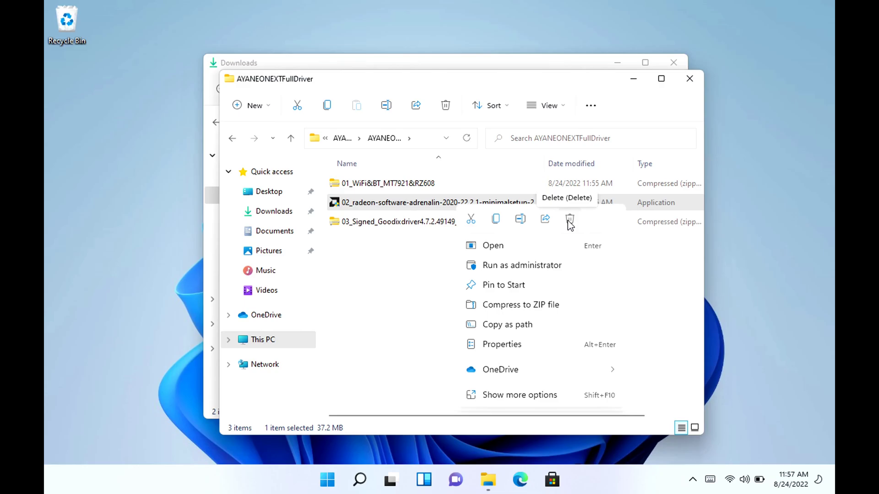
left_click(569, 220)
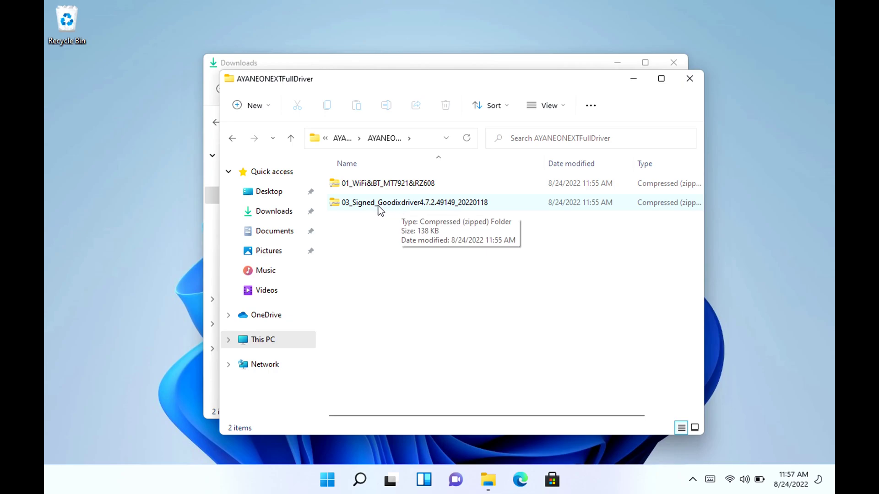
Extract the 03_Signed_Goodixdriver4.7.2.49149_20220118 archive to its default destination and close the window with the extracted files
left_click(401, 204)
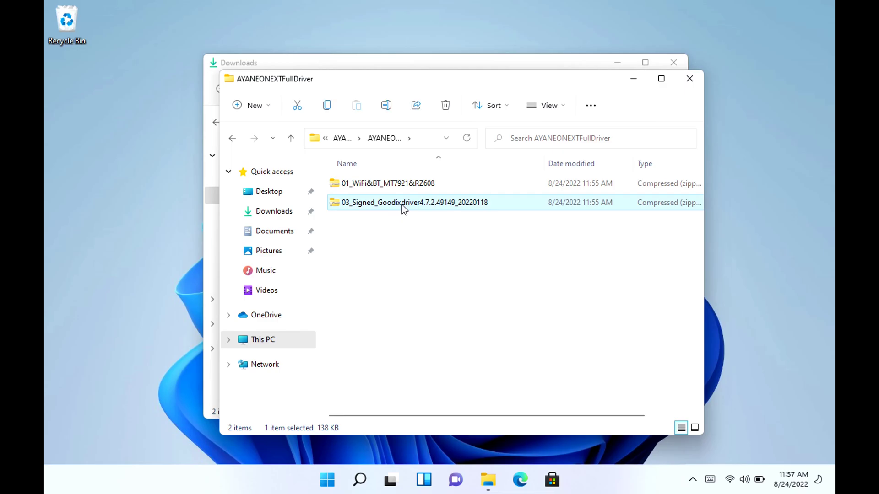
right_click(403, 209)
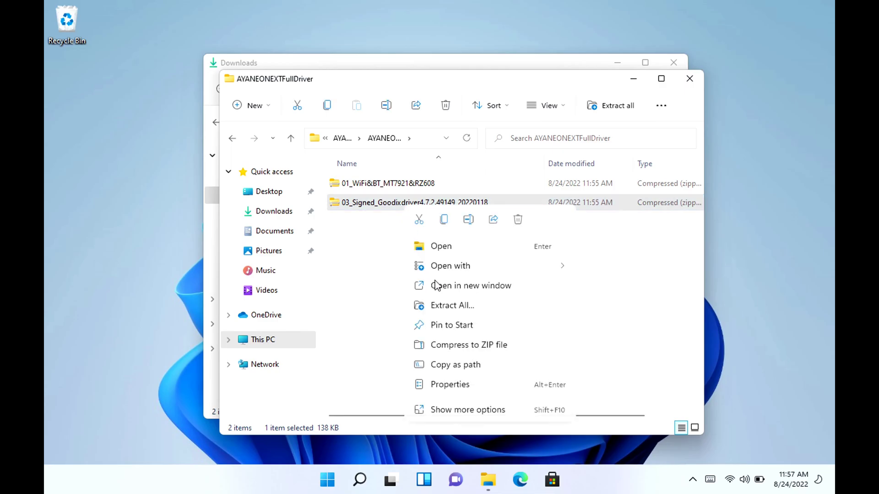
left_click(459, 306)
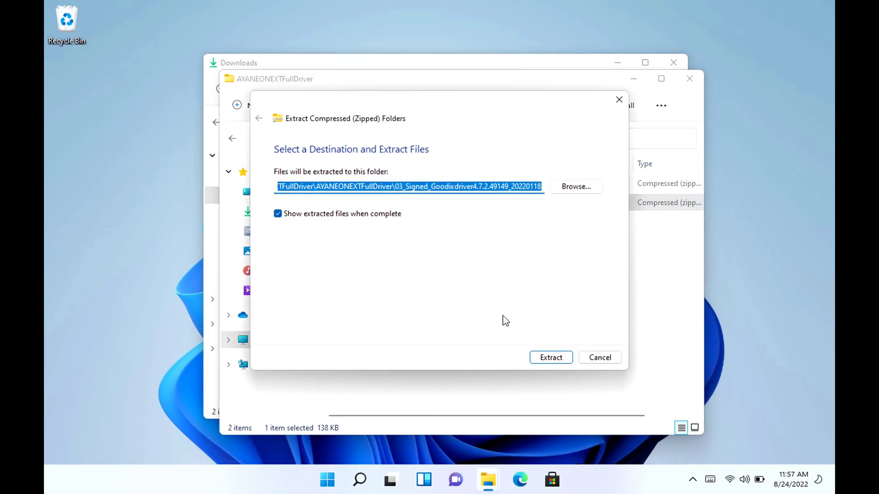
left_click(534, 358)
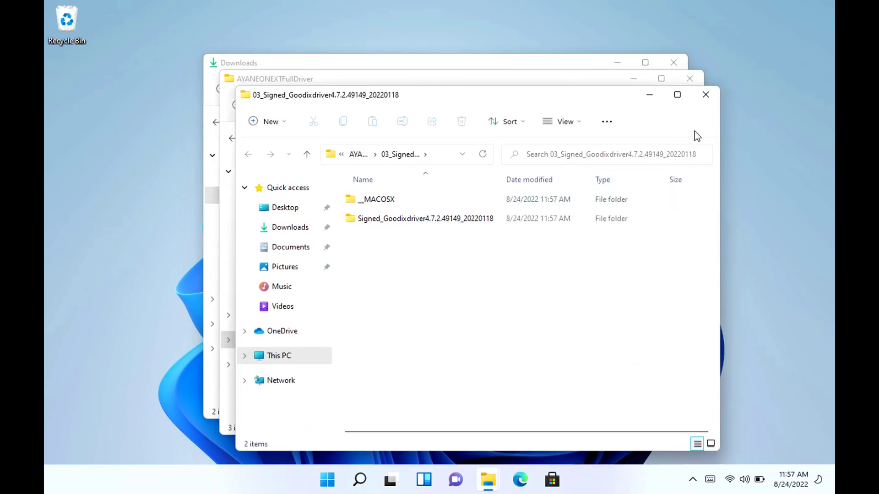
left_click(705, 94)
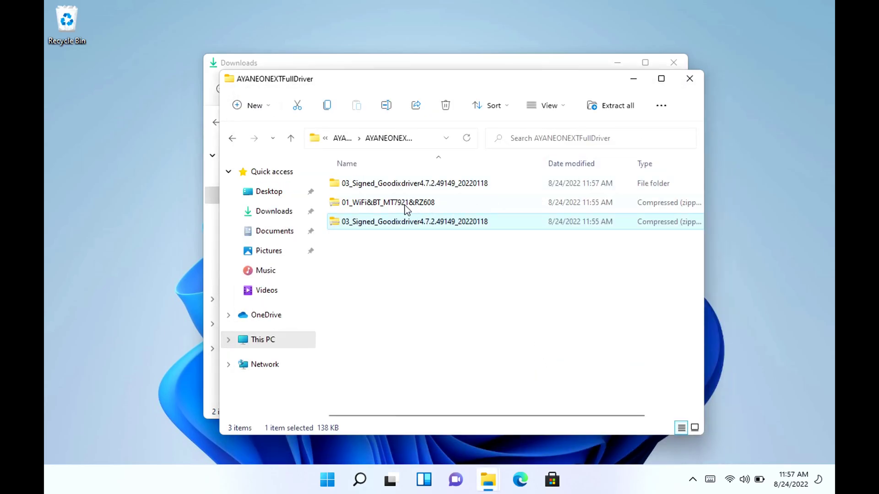
Extract the 01_WiFi&BT_MT7921&RZ608 archive to its default destination and close the window with the extracted files
right_click(388, 205)
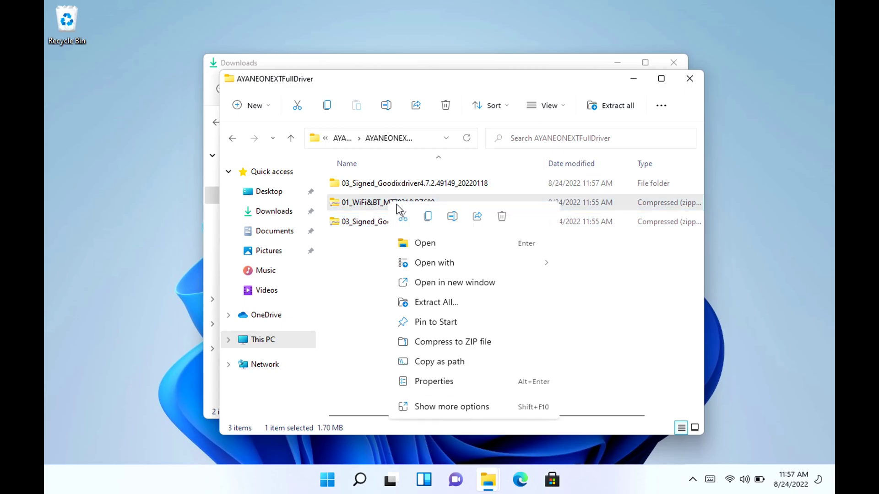
left_click(459, 303)
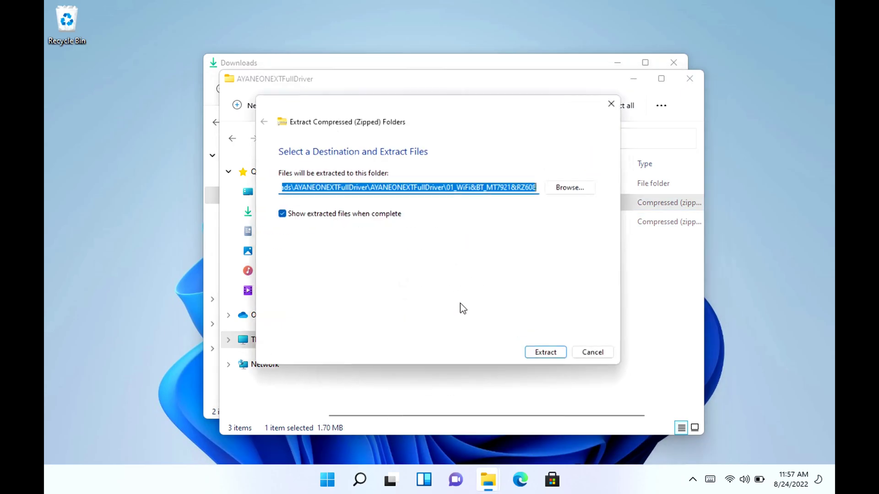
left_click(549, 357)
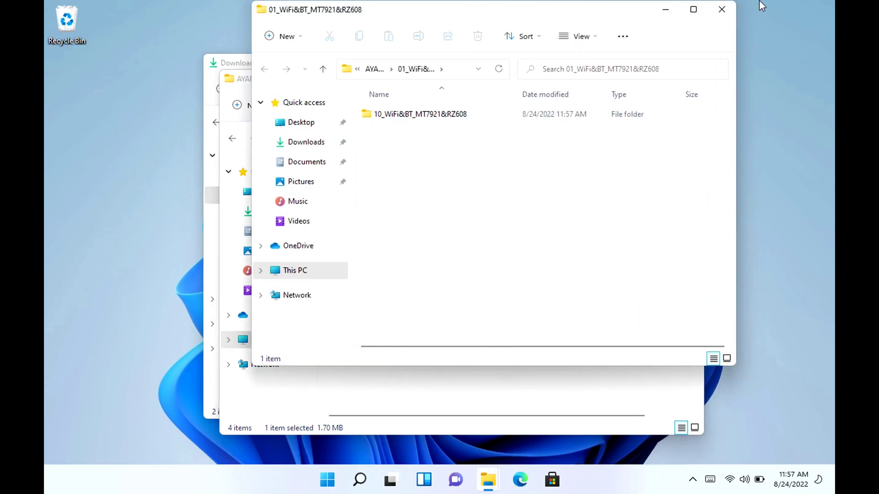
left_click(722, 9)
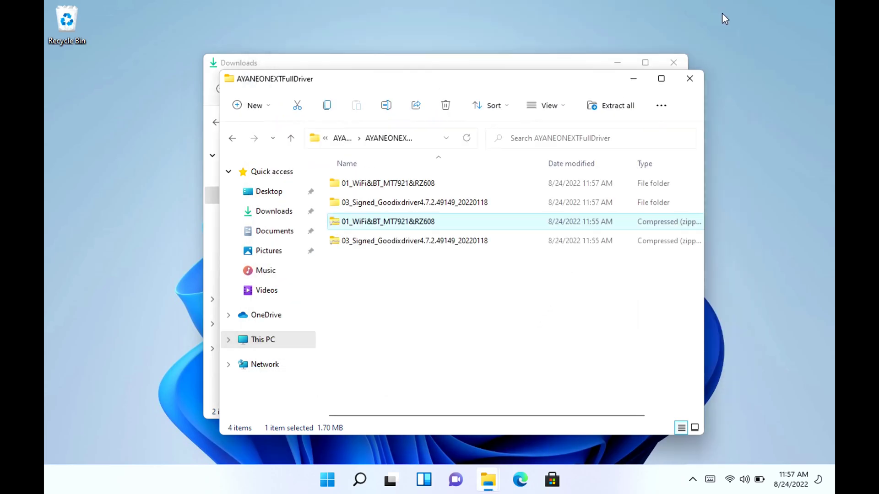
Delete the 01_WiFi&BT_MT7921&RZ608 and 03_Signed_Goodixdriver4.7.2.49149_20220118 zip archives together, keeping the extracted folders
left_click(468, 329)
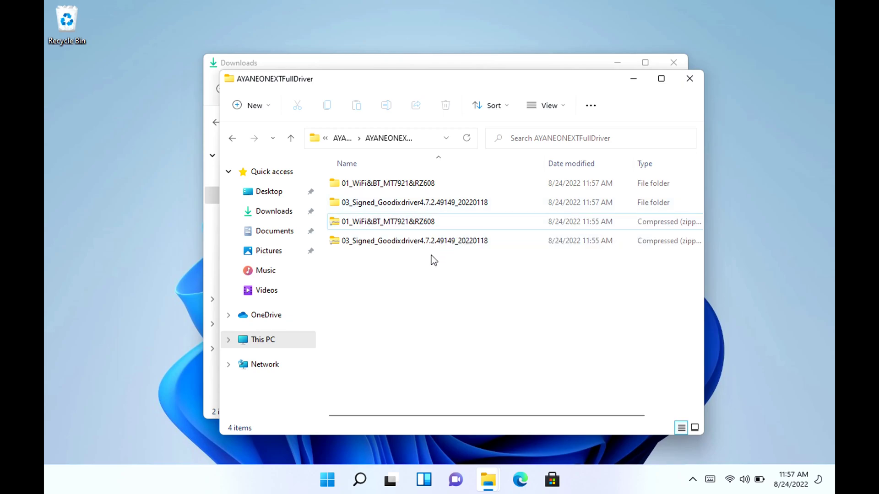
left_click_drag(433, 260, 391, 218)
right_click(391, 220)
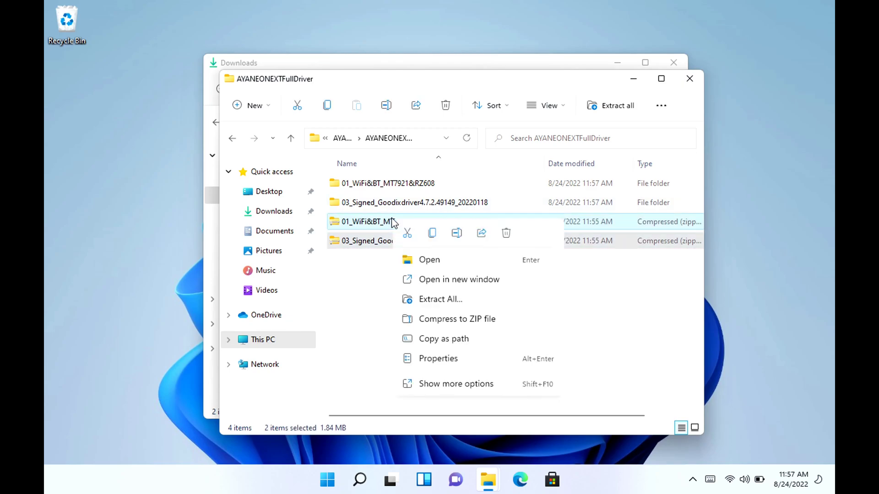
left_click(504, 233)
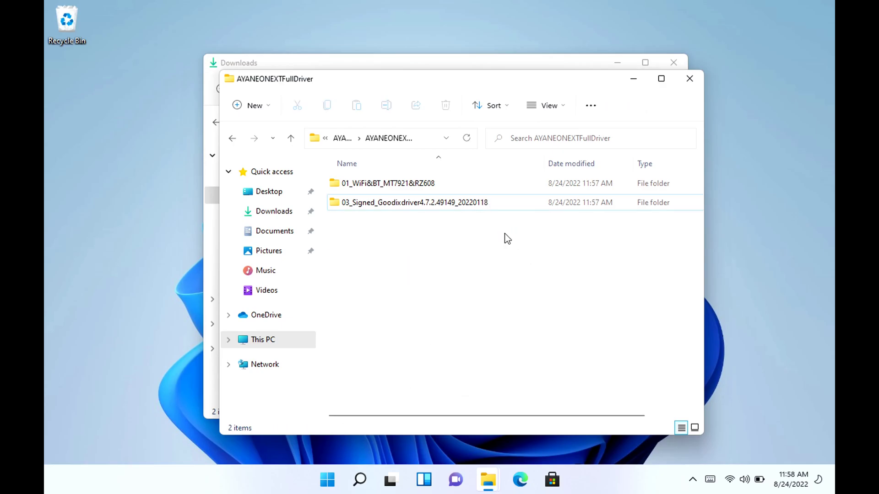
Open the inner Signed_Goodixdriver4.7.2.49149_20220118 folder inside the extracted 03_Signed_Goodixdriver folder
left_click(432, 202)
double_click(432, 203)
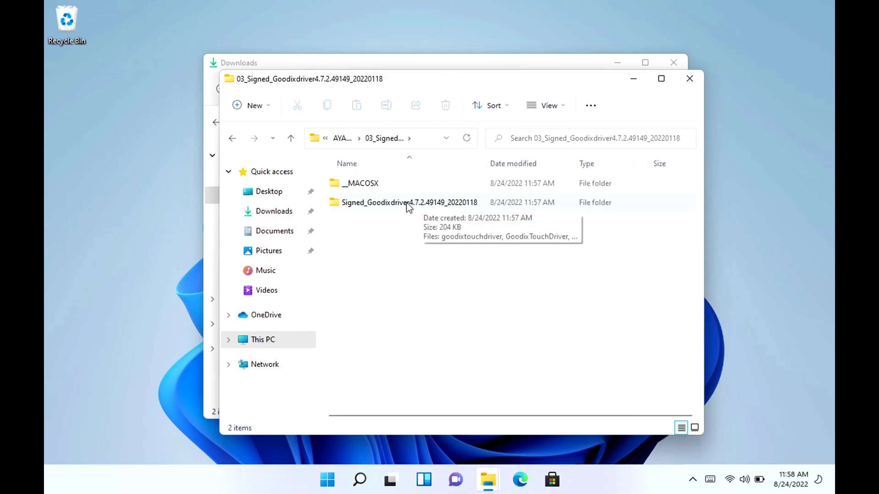
left_click(381, 204)
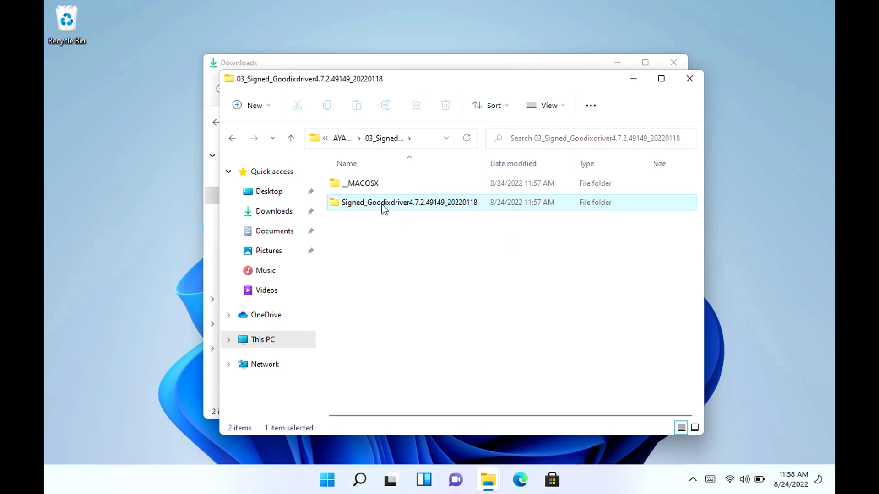
double_click(381, 205)
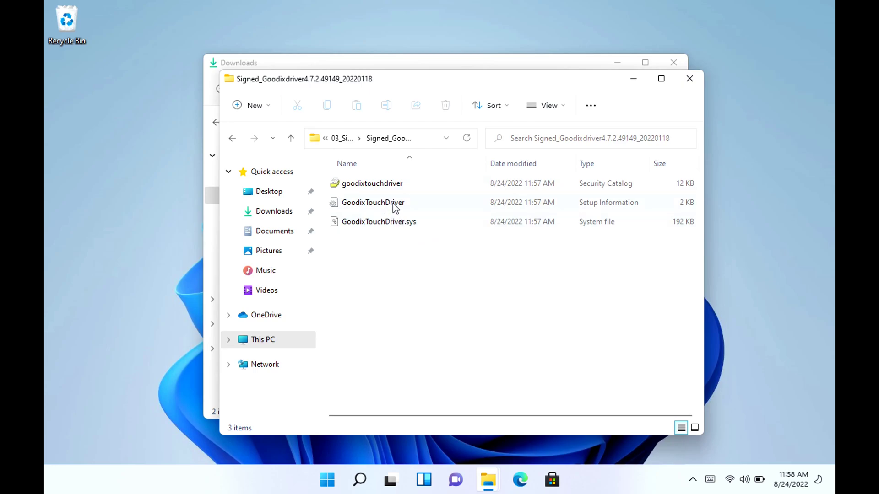
right_click(394, 206)
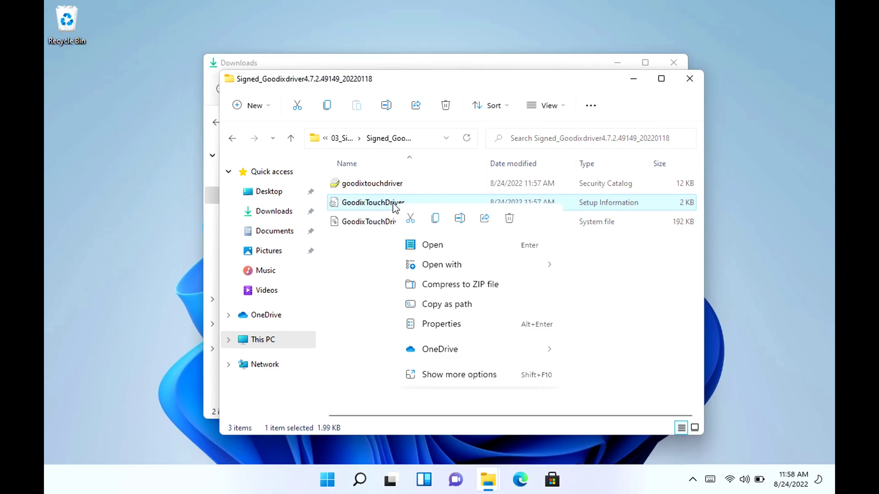
left_click(443, 377)
left_click(408, 289)
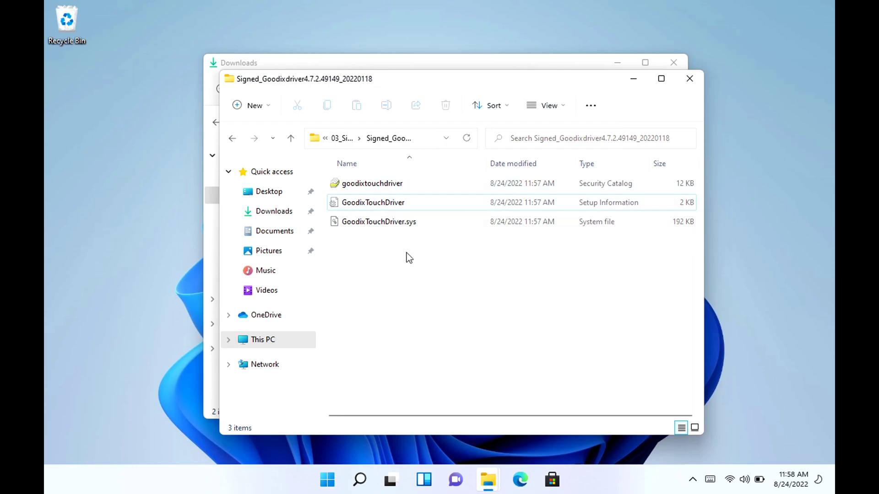
Install the touch driver from the GoodixTouchDriver setup information file, accepting the security warning and allowing INF Default Install to make changes
right_click(398, 203)
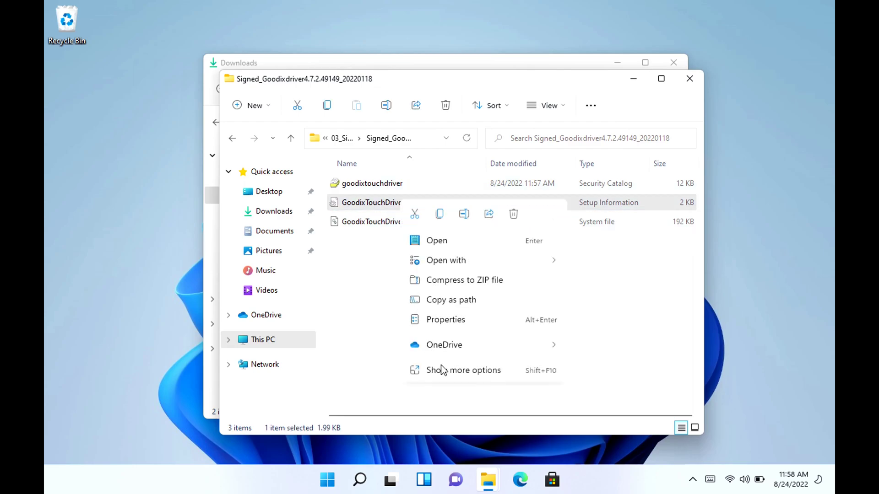
left_click(456, 375)
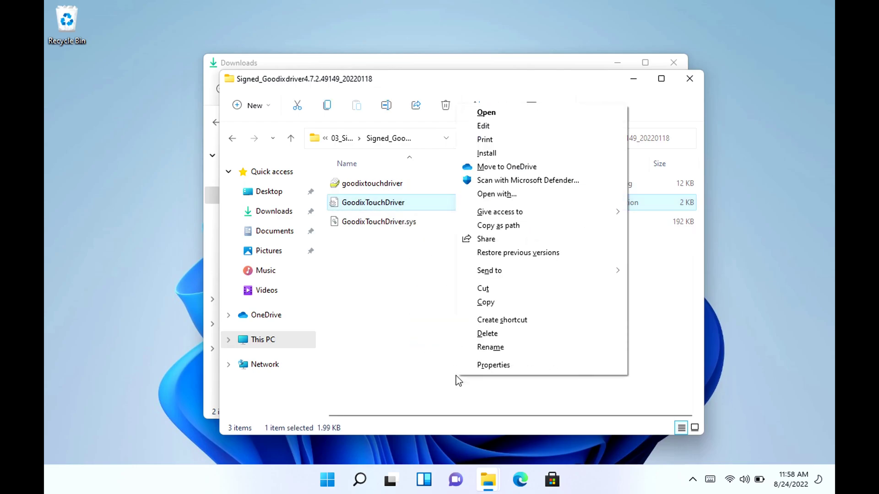
left_click(493, 154)
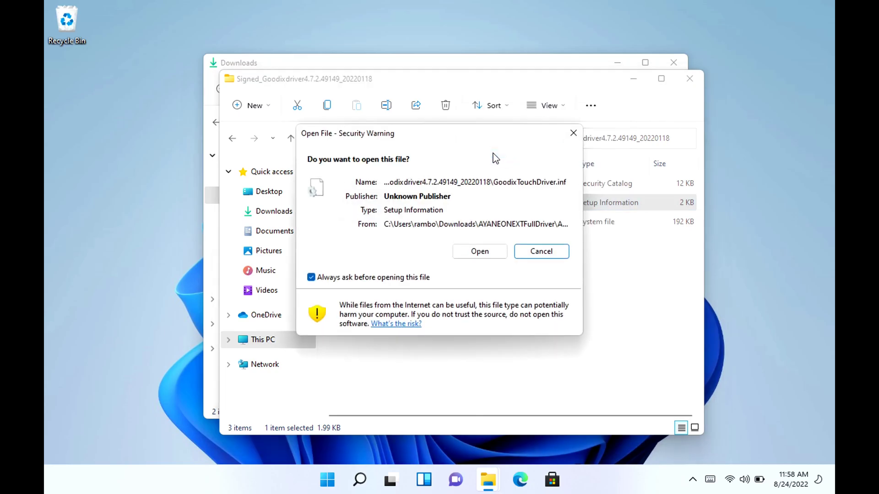
left_click(485, 256)
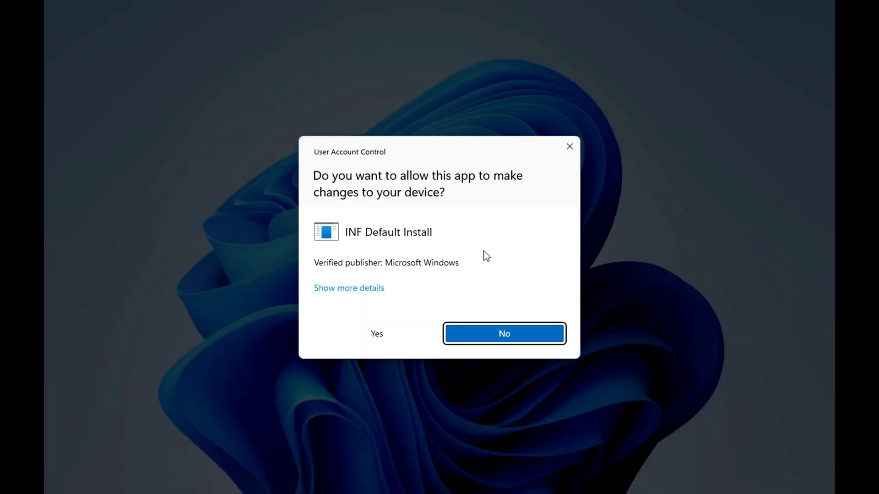
left_click(405, 336)
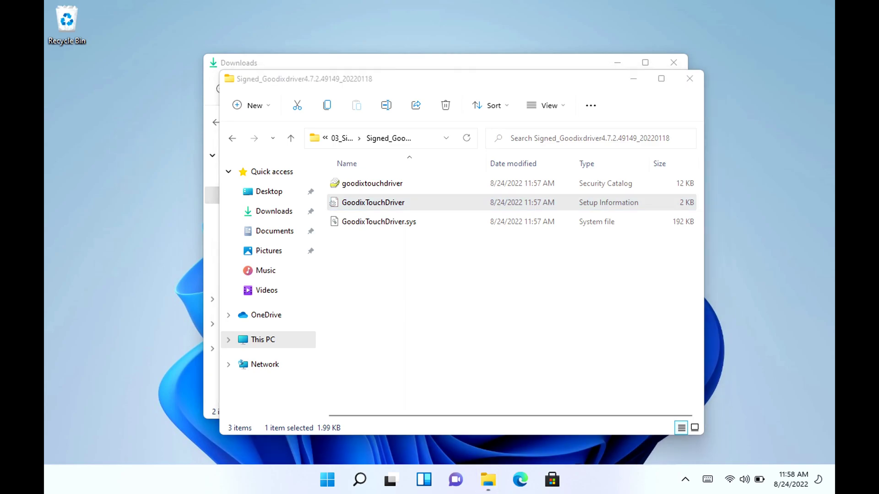
left_click_drag(109, 309, 133, 118)
left_click(503, 320)
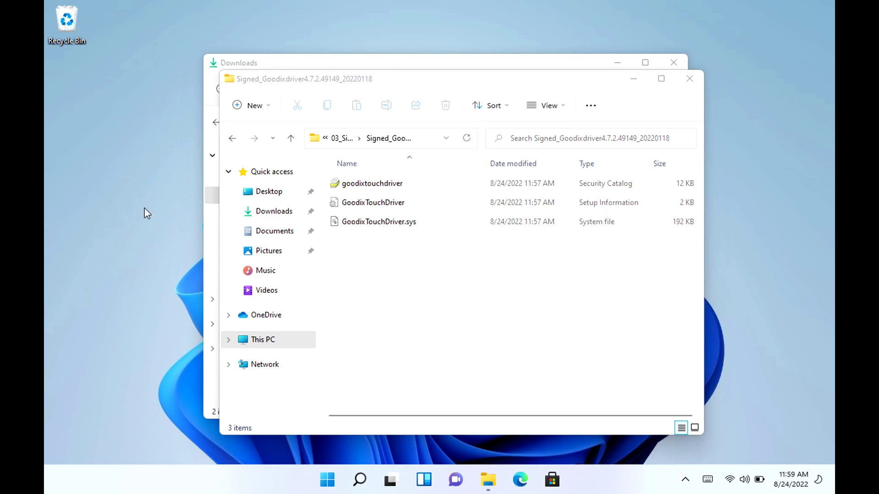
Return to the AYANEONEXTFullDriver folder and delete the 03_Signed_Goodixdriver4.7.2.49149_20220118 folder
left_click(343, 139)
left_click(343, 139)
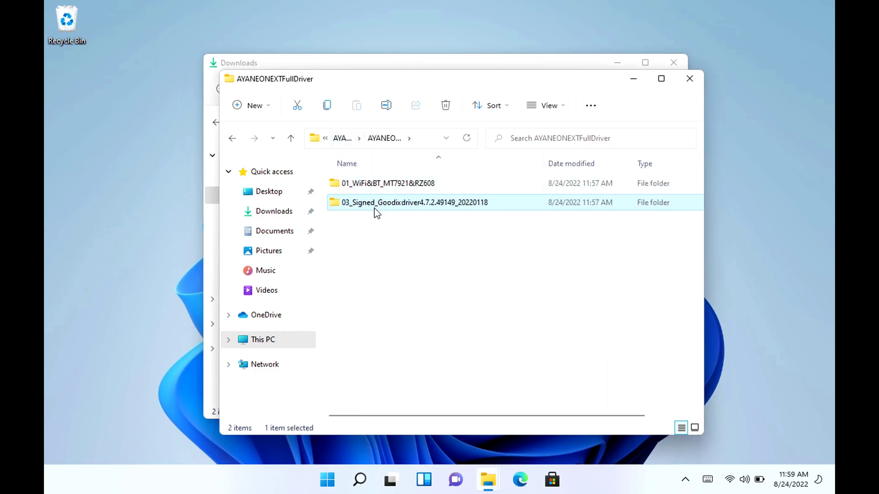
right_click(376, 204)
left_click(467, 221)
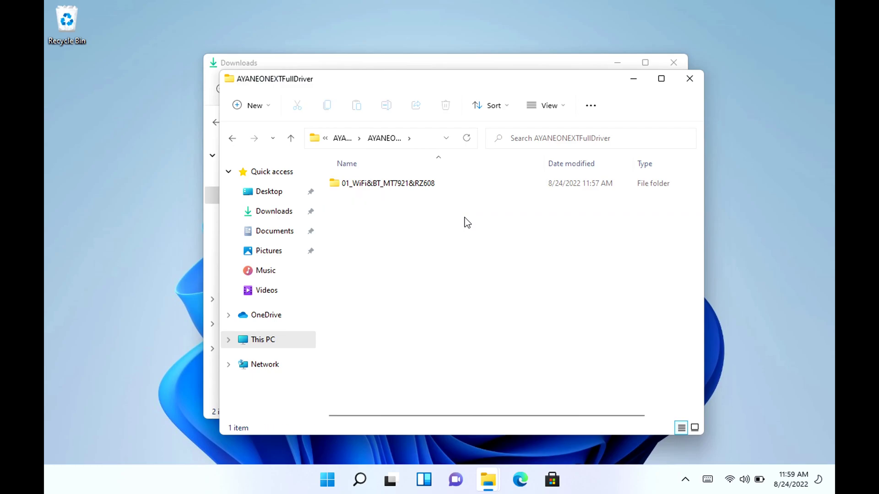
Open the BT folder of the MTK_MT7921 driver inside the extracted 01_WiFi&BT_MT7921&RZ608 folder
double_click(417, 188)
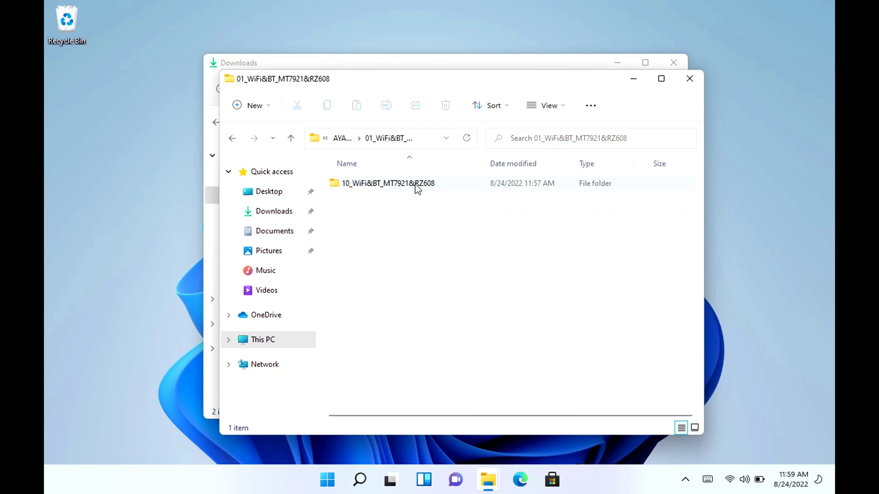
double_click(405, 187)
double_click(404, 185)
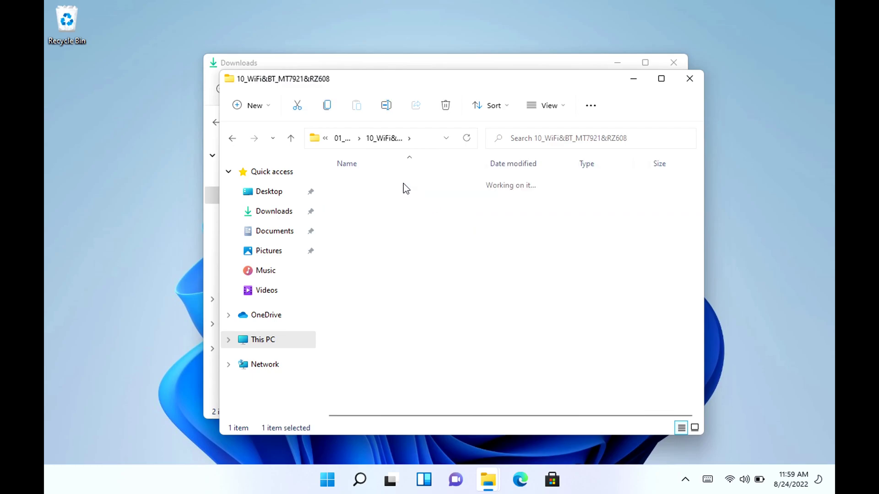
double_click(383, 182)
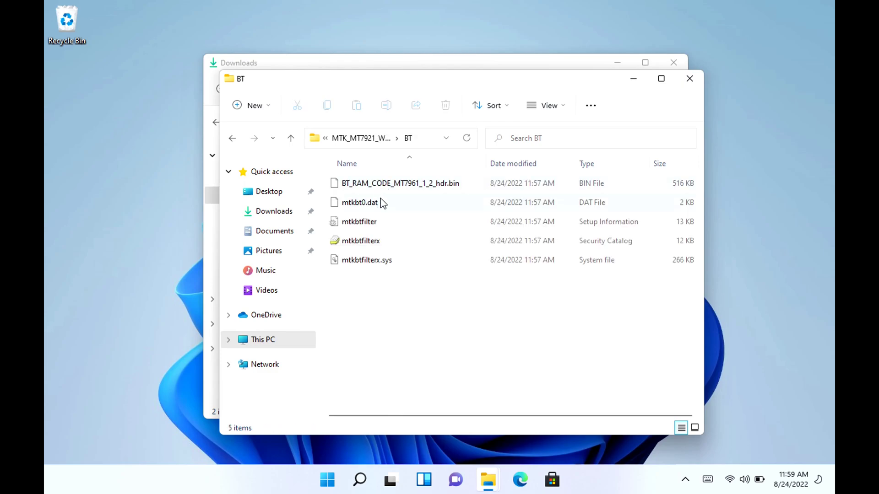
right_click(366, 264)
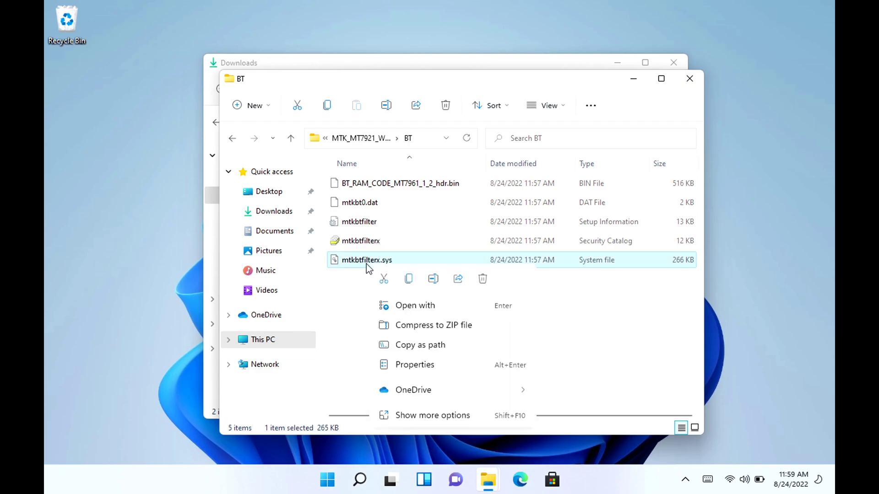
left_click(442, 414)
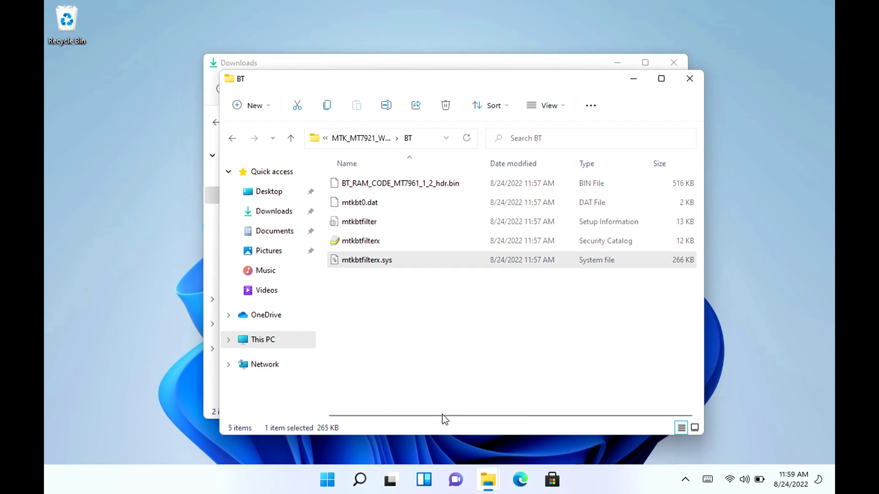
left_click(402, 313)
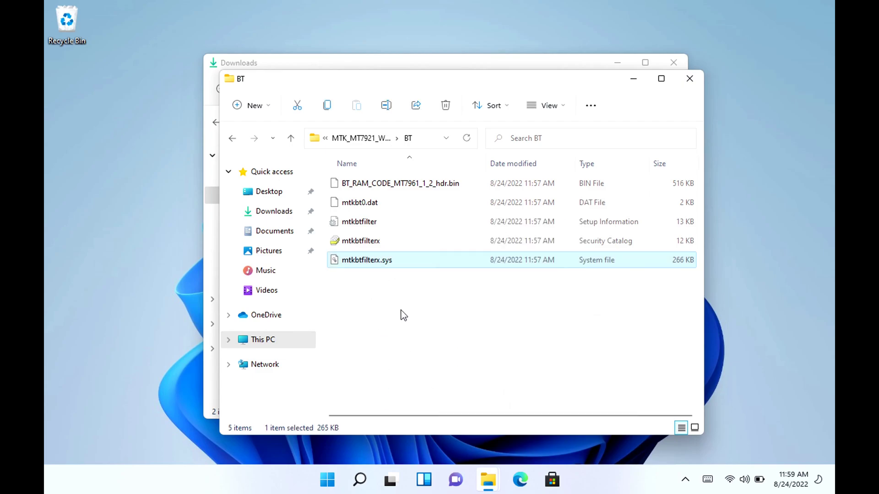
right_click(378, 243)
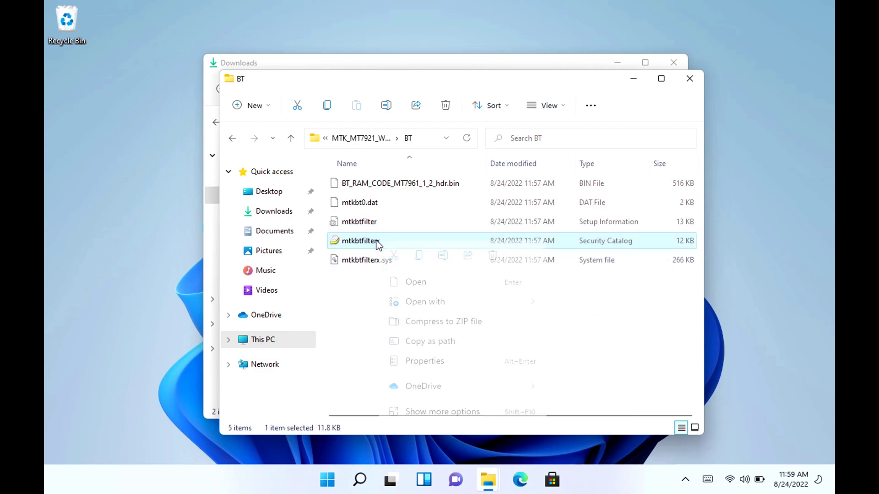
left_click(444, 412)
left_click(386, 273)
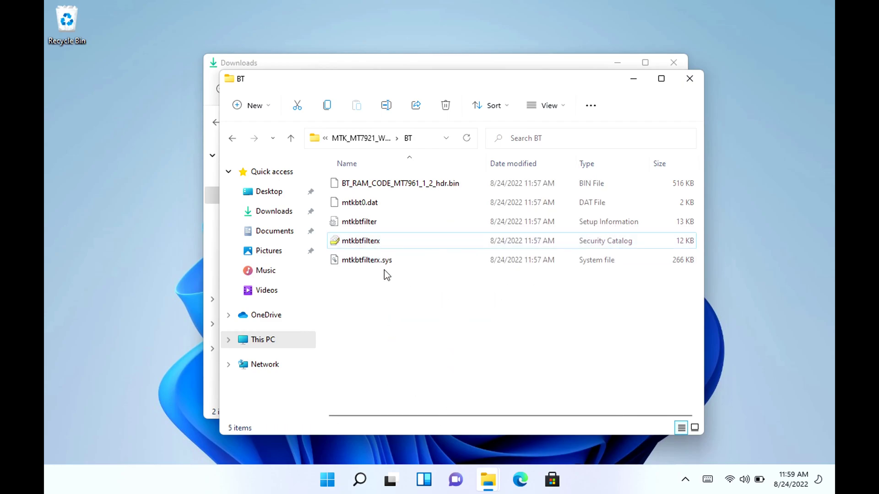
right_click(364, 225)
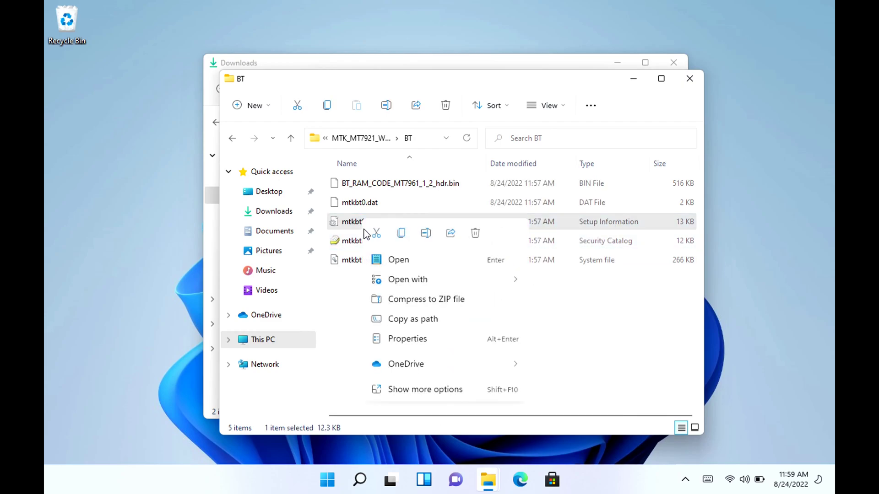
left_click(423, 391)
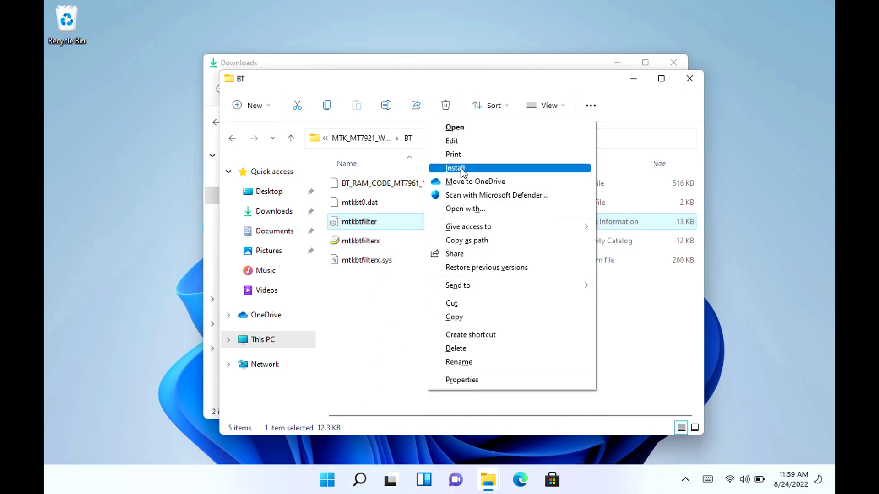
left_click(398, 306)
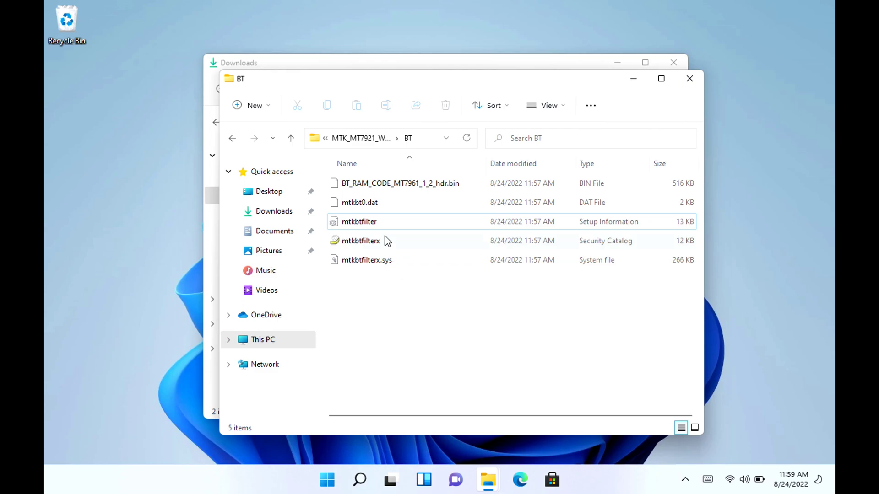
right_click(374, 203)
left_click(434, 354)
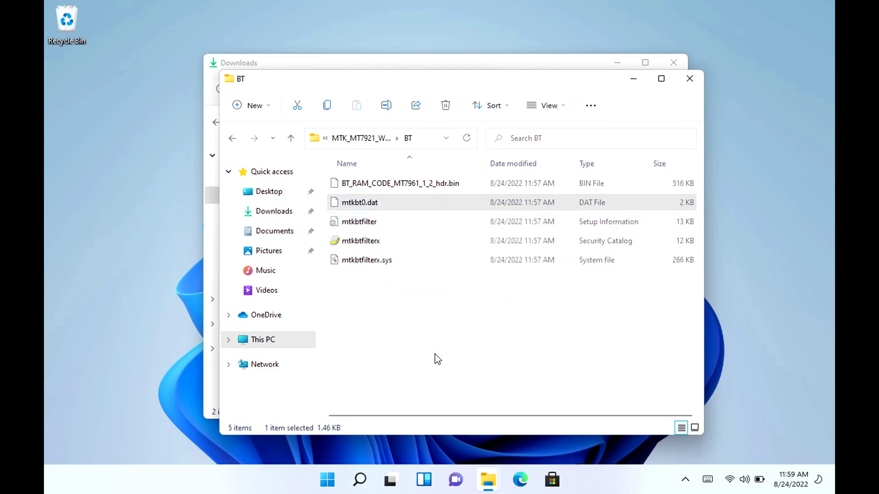
left_click(393, 337)
right_click(362, 184)
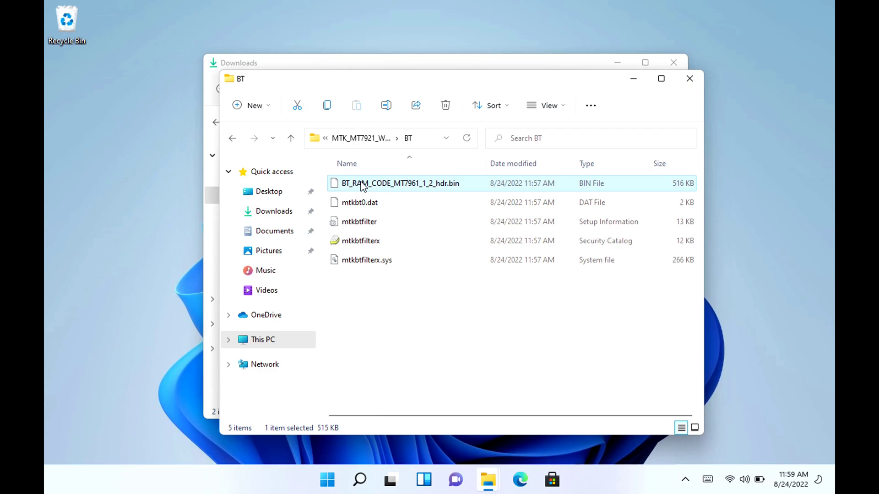
left_click(414, 337)
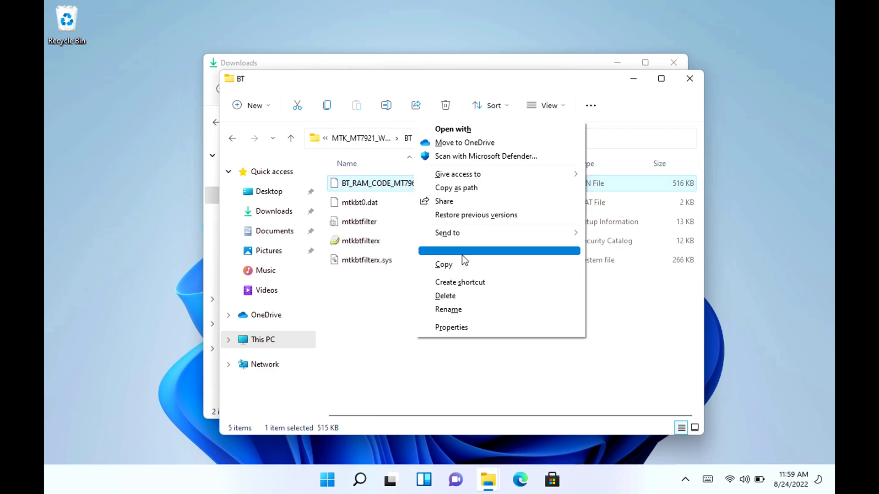
Install the Bluetooth driver from the mtkbtfilter setup information file, accepting the security warning and allowing INF Default Install to make changes
right_click(367, 226)
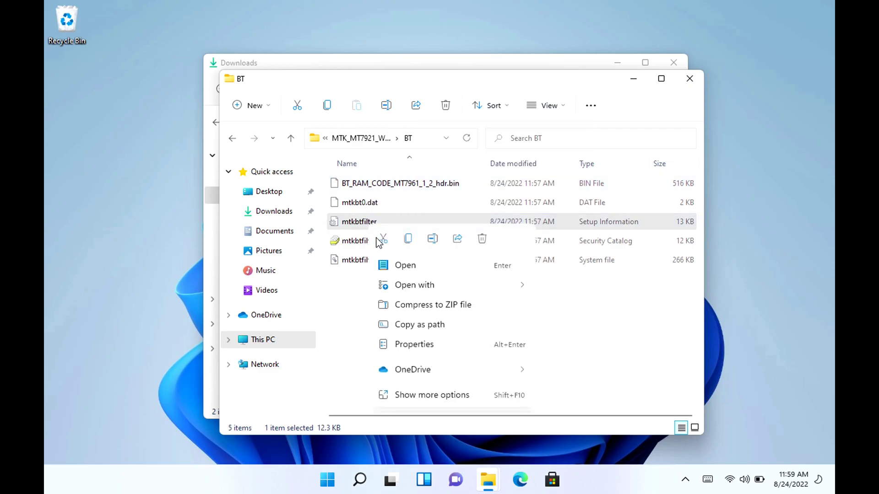
left_click(428, 390)
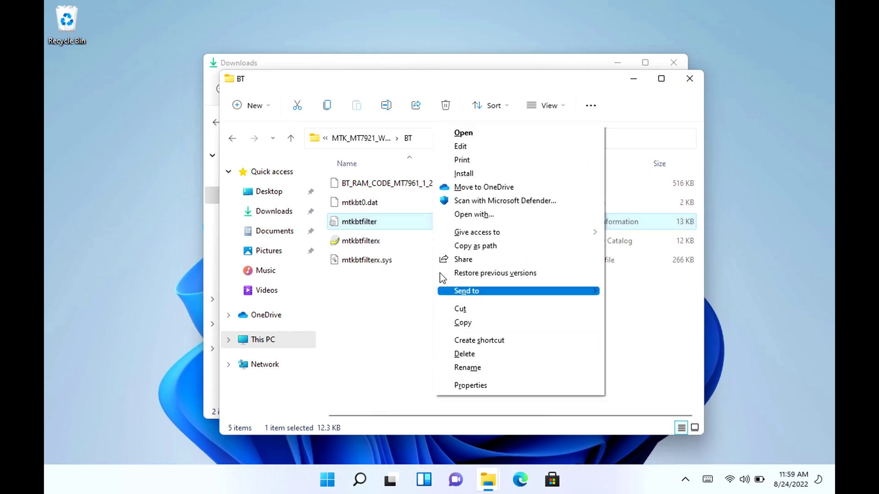
left_click(460, 173)
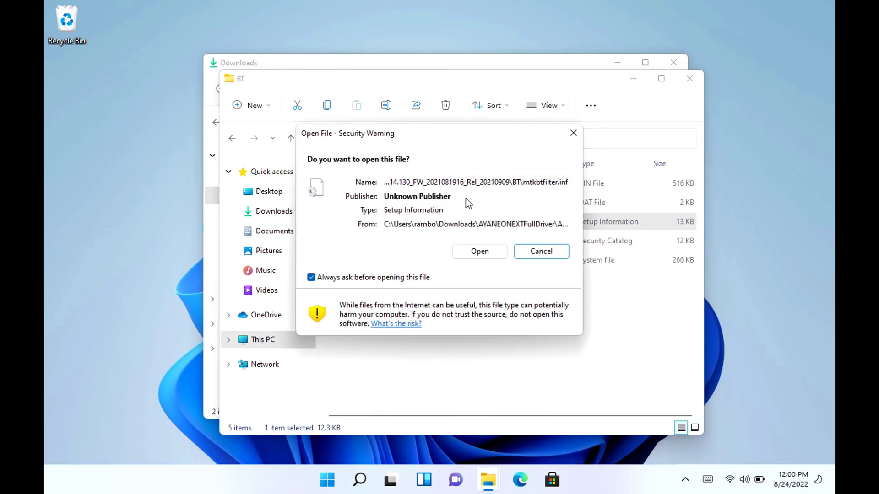
left_click(480, 251)
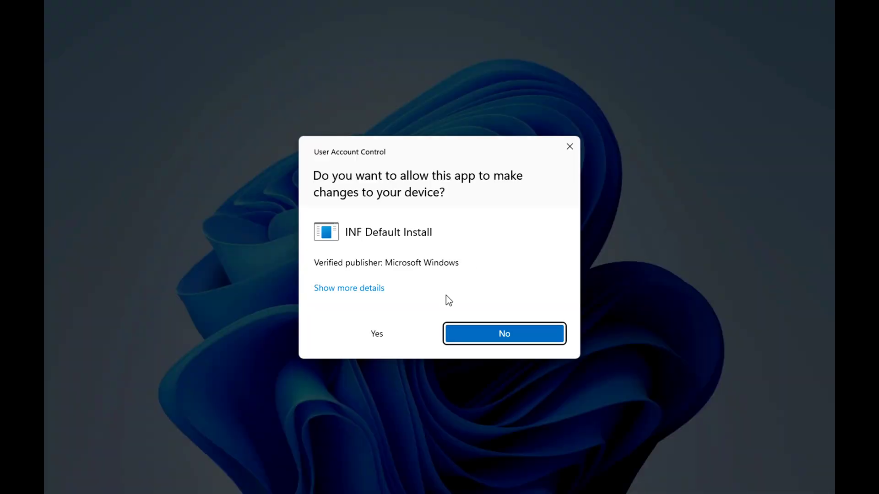
left_click(424, 333)
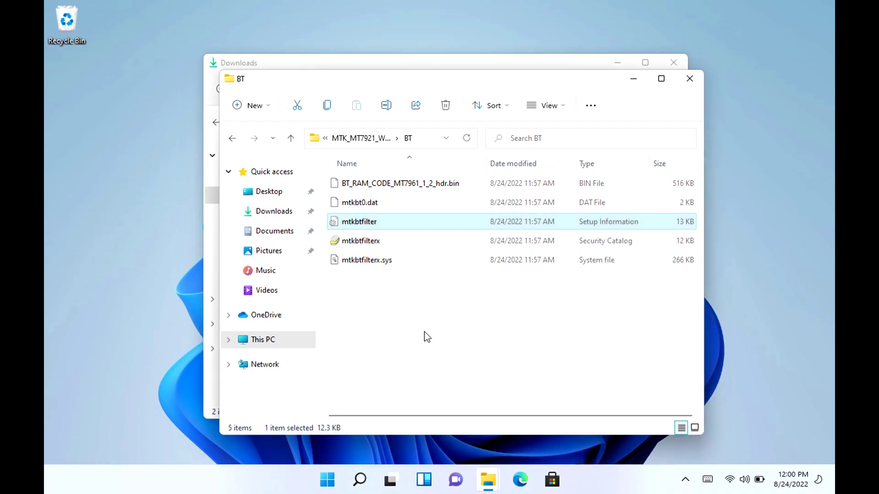
Go back up to the MTK_MT7921 driver folder and open its WLAN folder
left_click(367, 143)
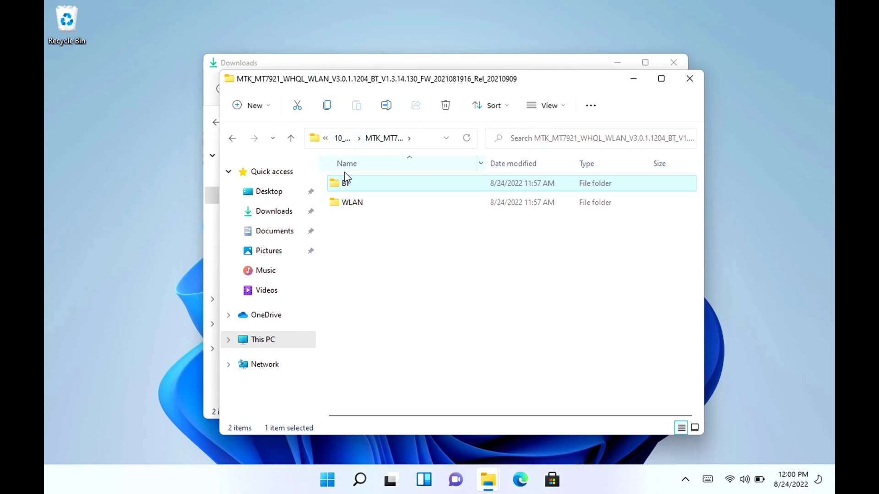
double_click(352, 204)
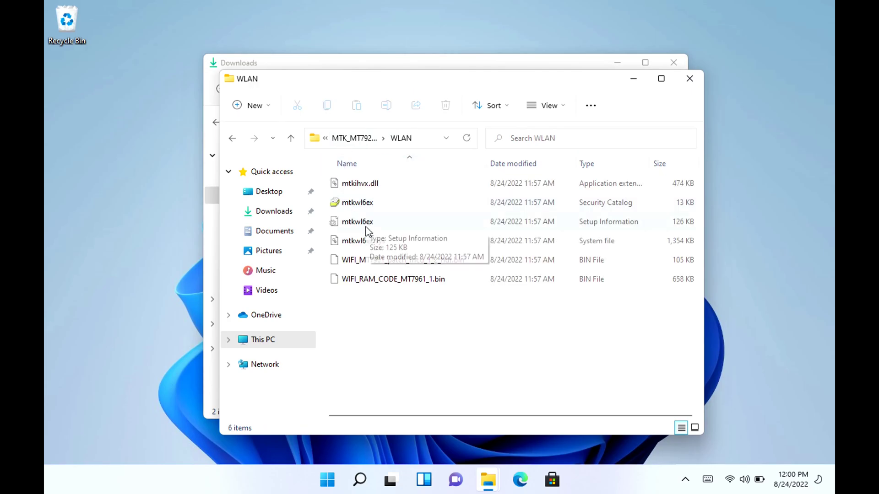
left_click(376, 244)
right_click(376, 243)
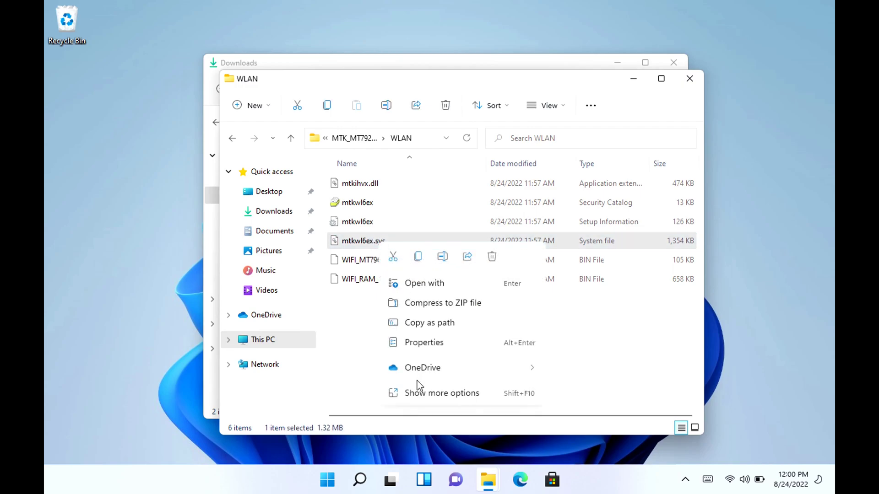
left_click(427, 396)
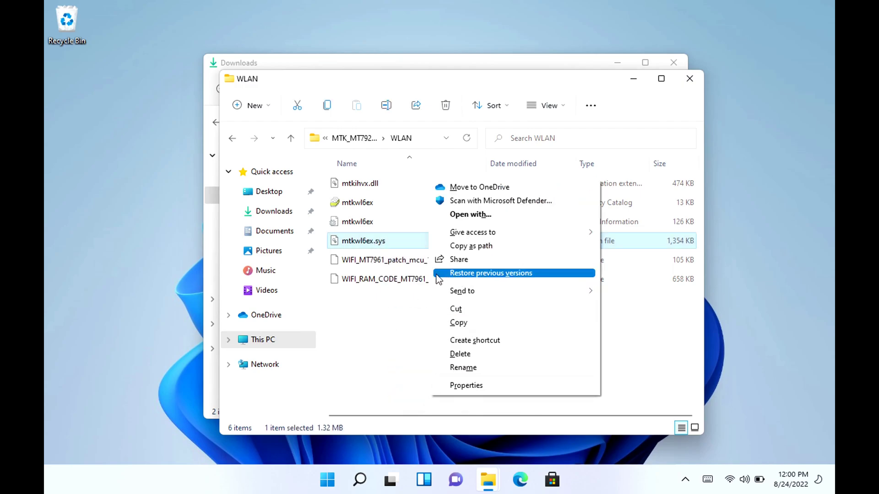
Install the WiFi driver from the mtkwl6ex setup information file, accepting the security warning and allowing INF Default Install to make changes
left_click(371, 223)
right_click(372, 223)
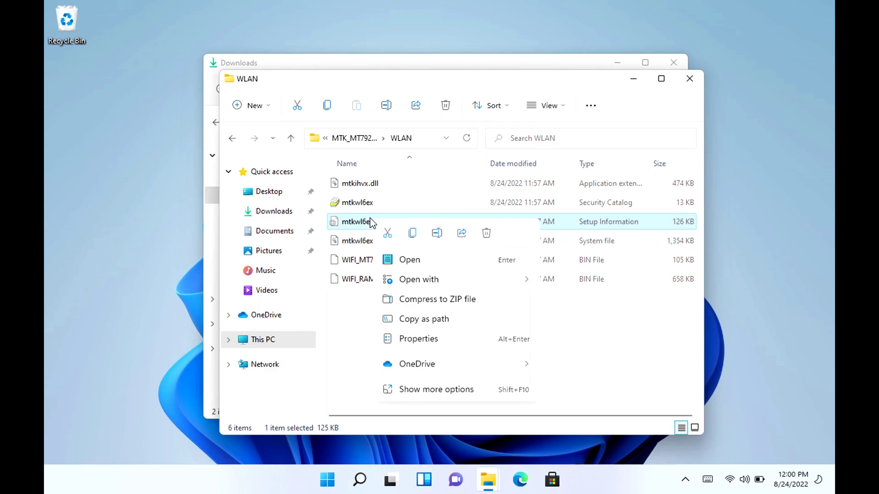
left_click(438, 389)
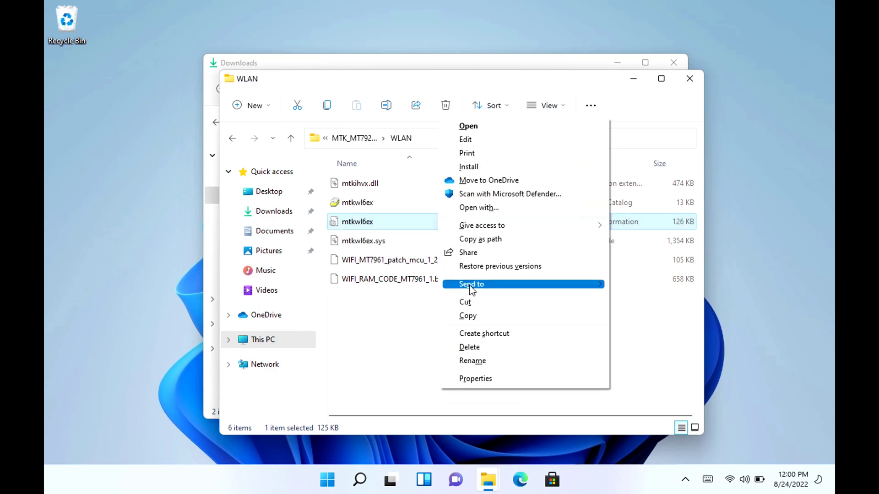
left_click(476, 167)
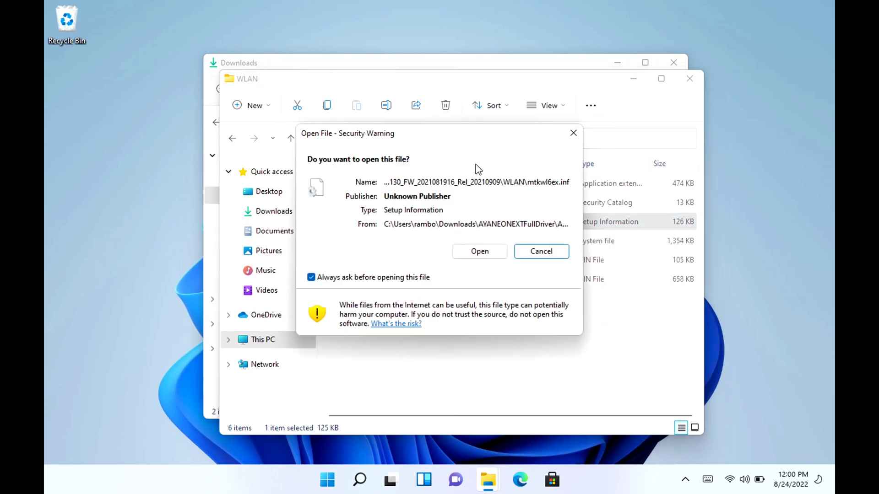
left_click(482, 254)
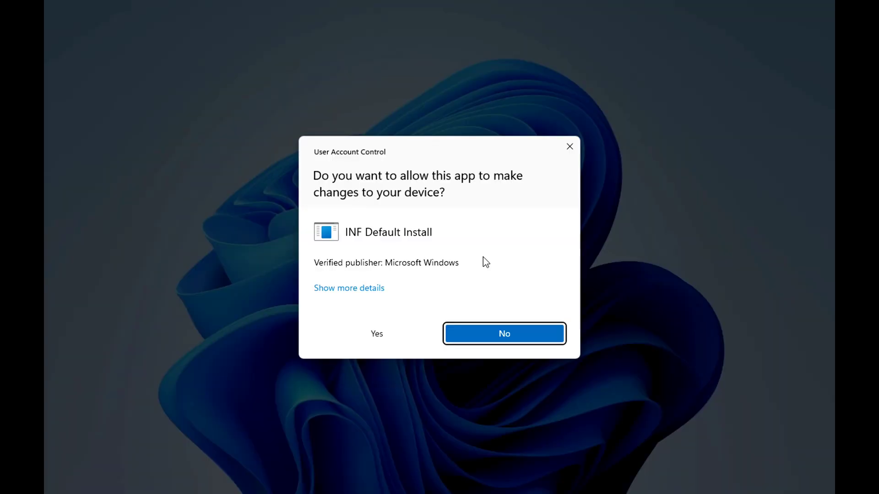
left_click(420, 337)
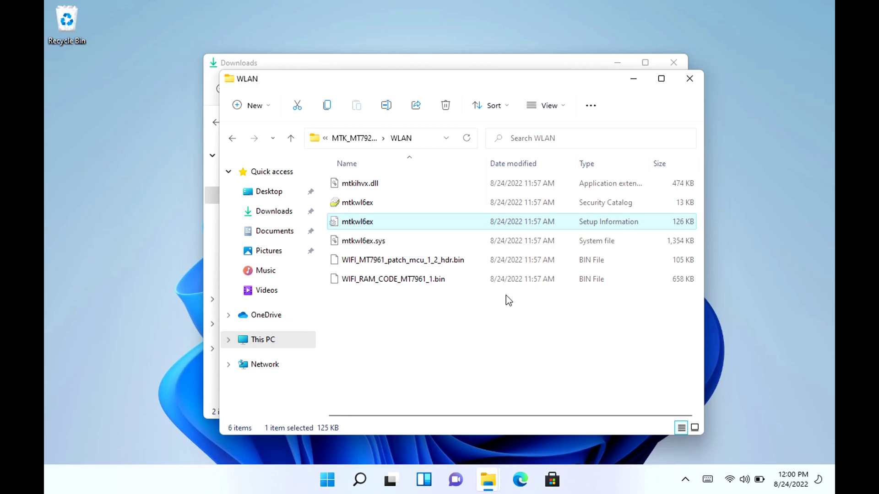
Return to the Downloads folder and delete both the AYANEONEXTFullDriver folder and the compressed archive of the same name
left_click(350, 138)
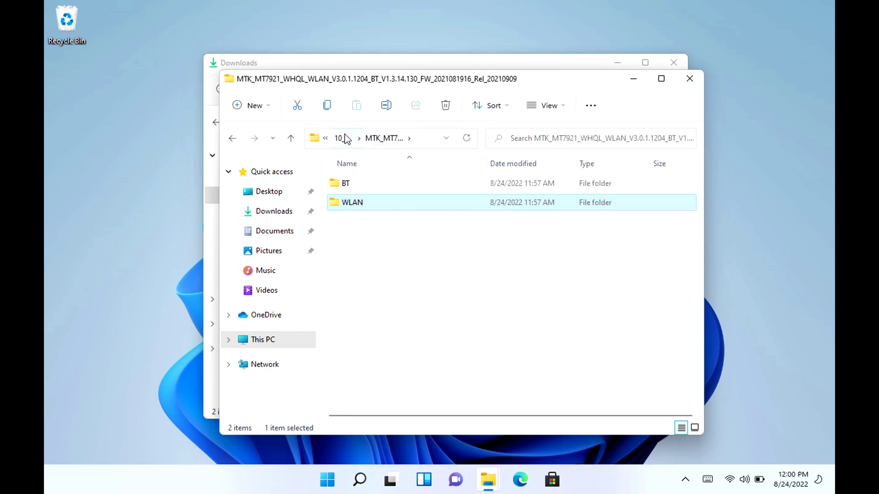
left_click(342, 138)
left_click(342, 138)
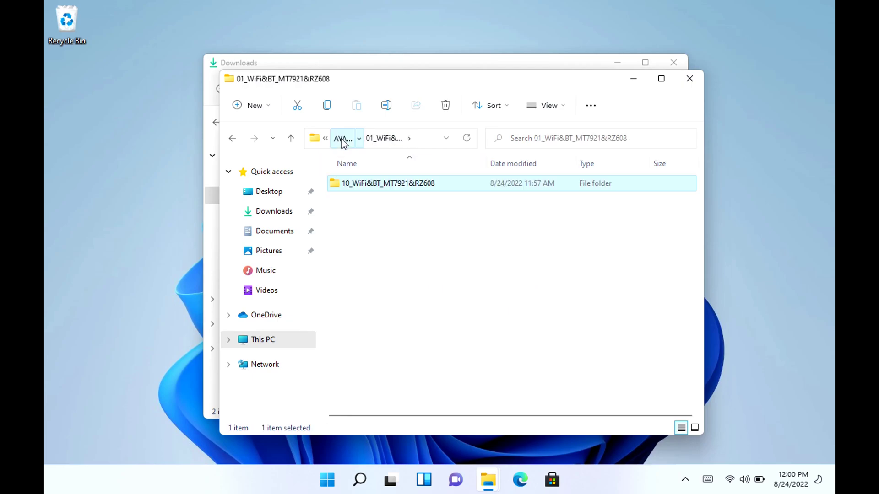
left_click(342, 138)
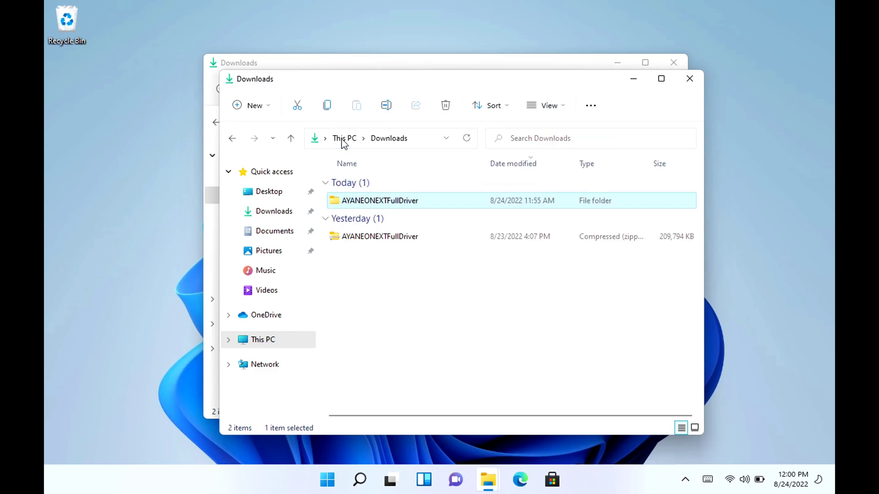
left_click(275, 214)
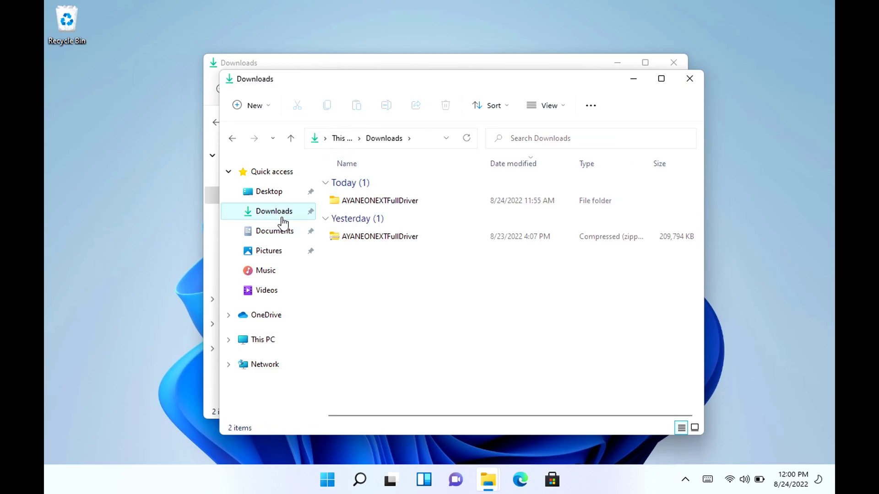
left_click_drag(400, 272, 371, 199)
right_click(371, 199)
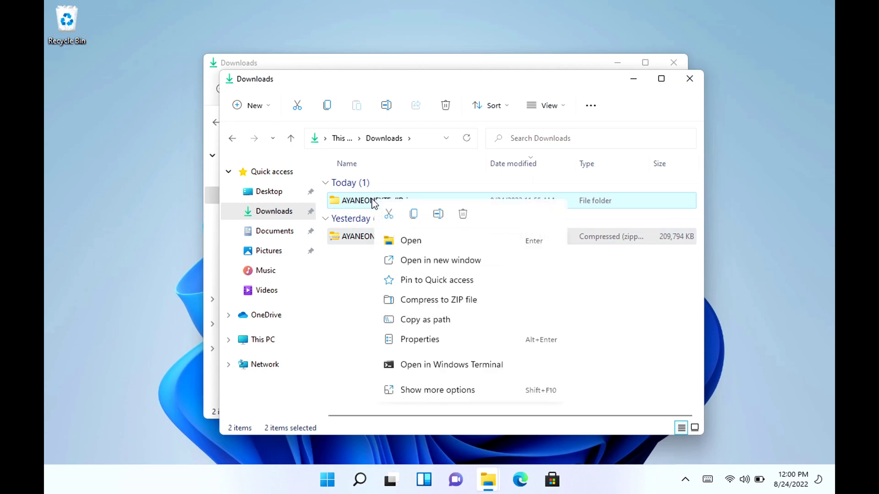
left_click(462, 215)
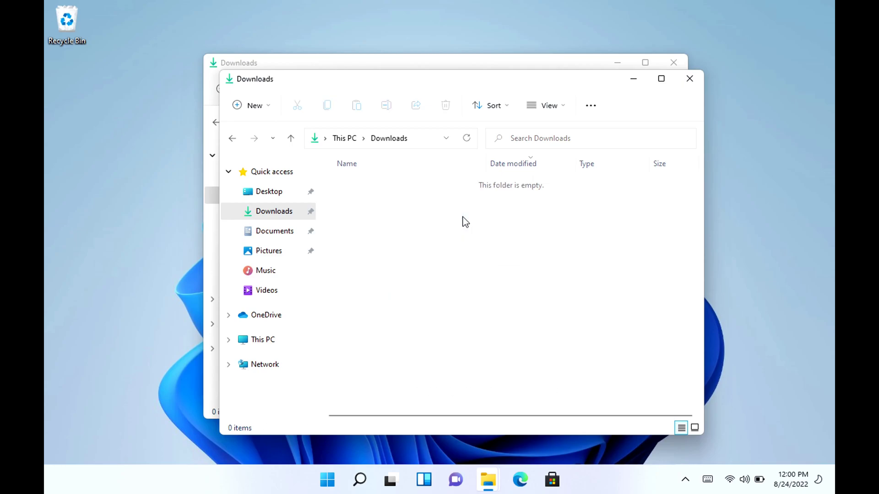
Open Computer Management for This PC and show Device Manager
right_click(271, 344)
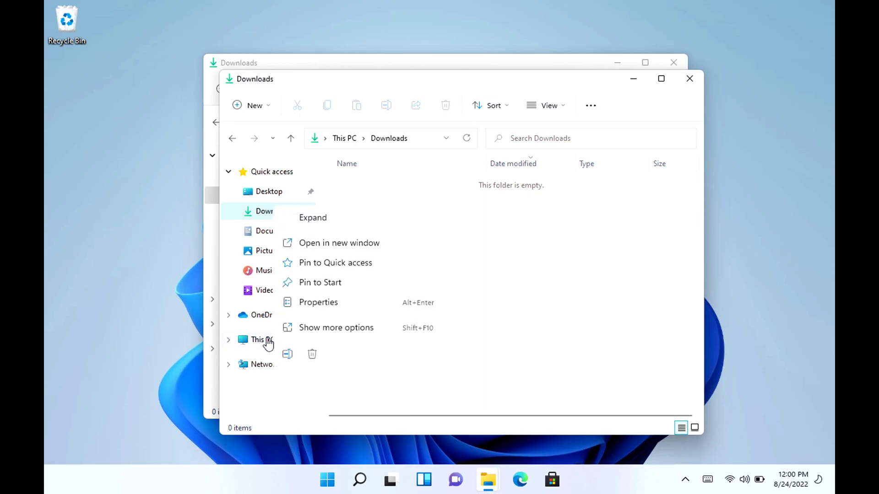
left_click(262, 347)
right_click(262, 346)
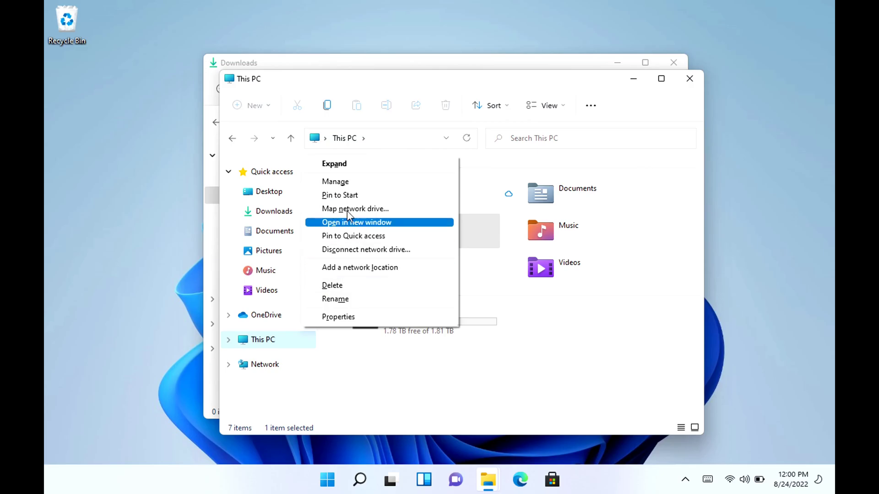
left_click(358, 182)
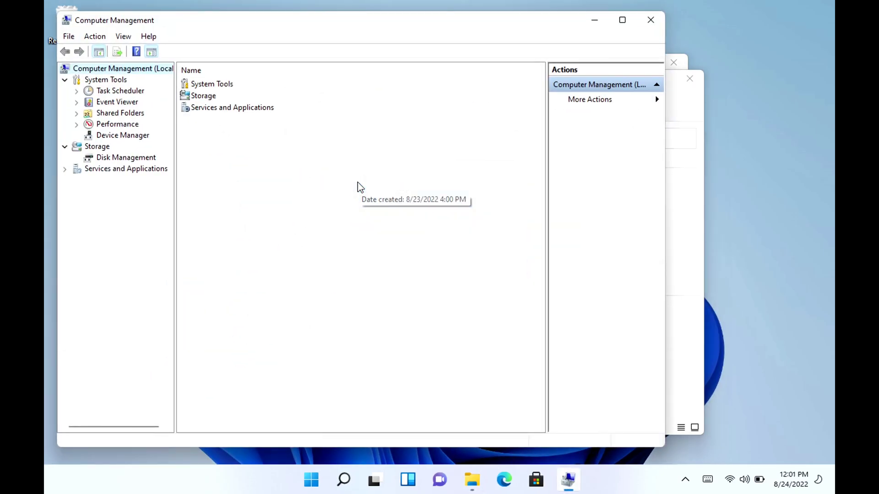
left_click(126, 135)
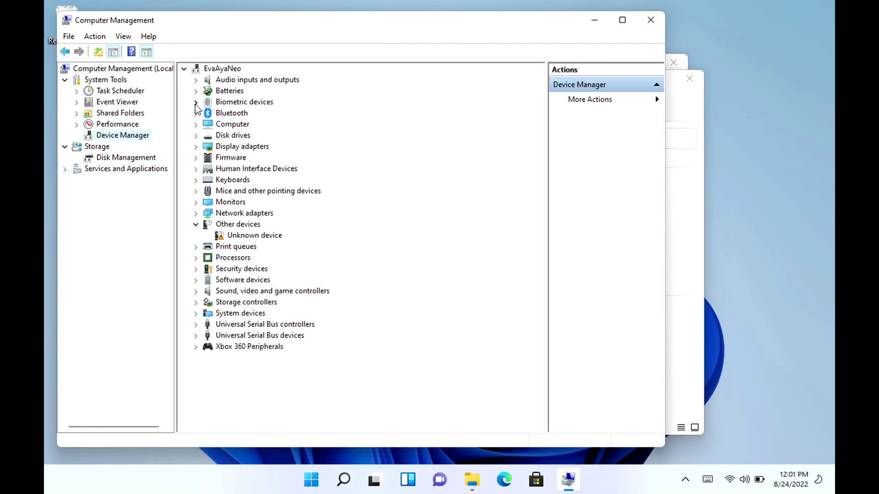
Check the devices listed under Biometric devices, Bluetooth and Network adapters, and collapse these three categories again
left_click(195, 102)
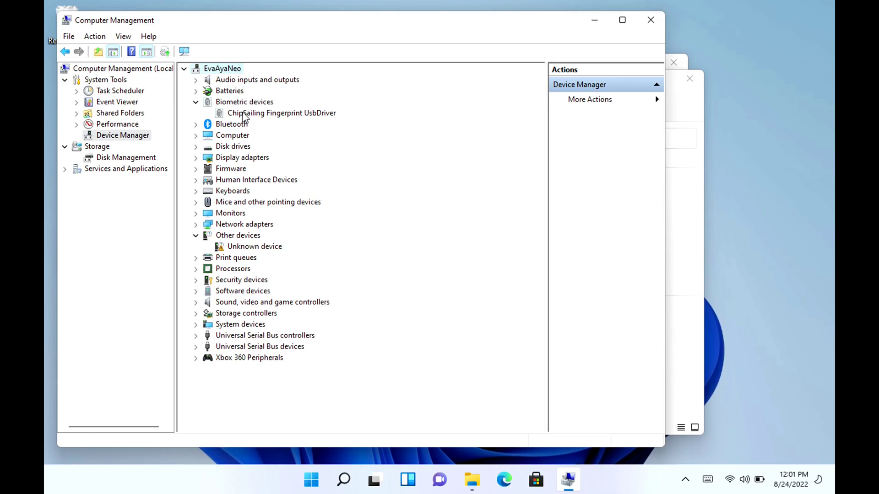
left_click(194, 125)
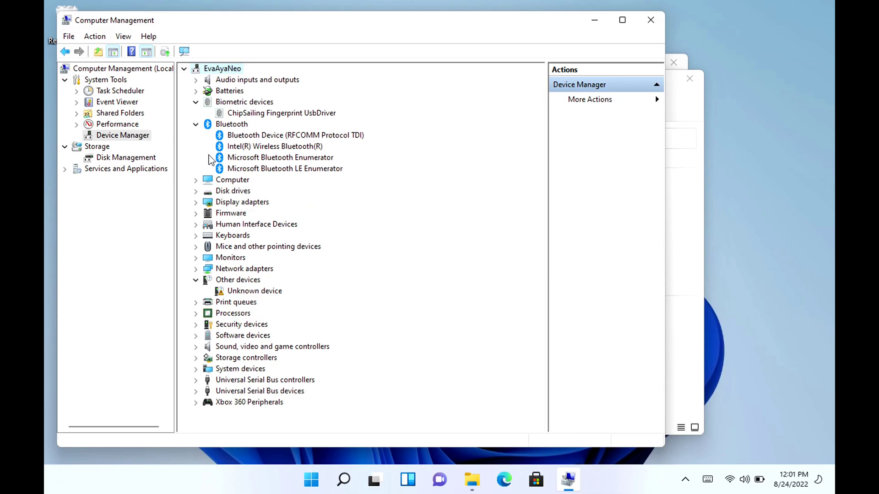
left_click(196, 269)
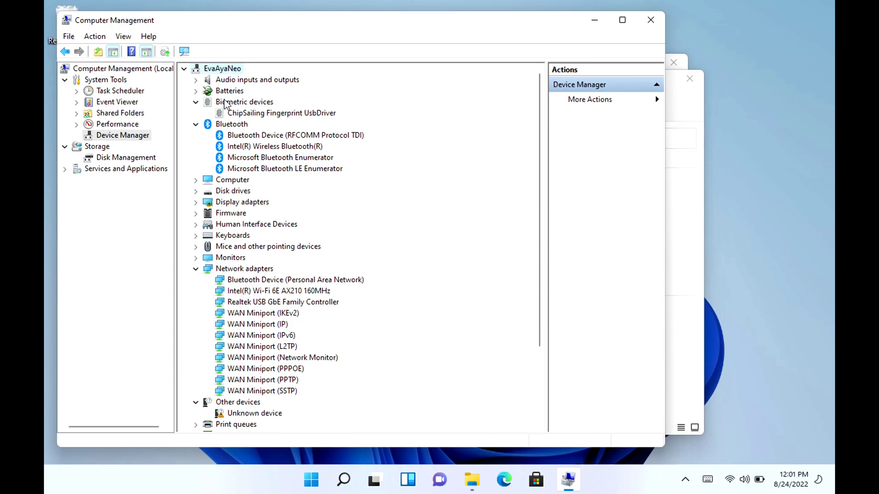
left_click(196, 102)
left_click(197, 113)
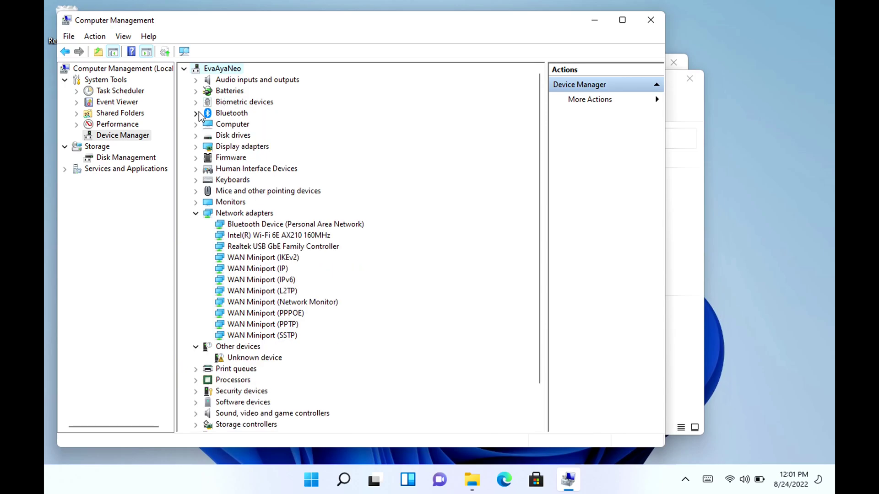
left_click(196, 213)
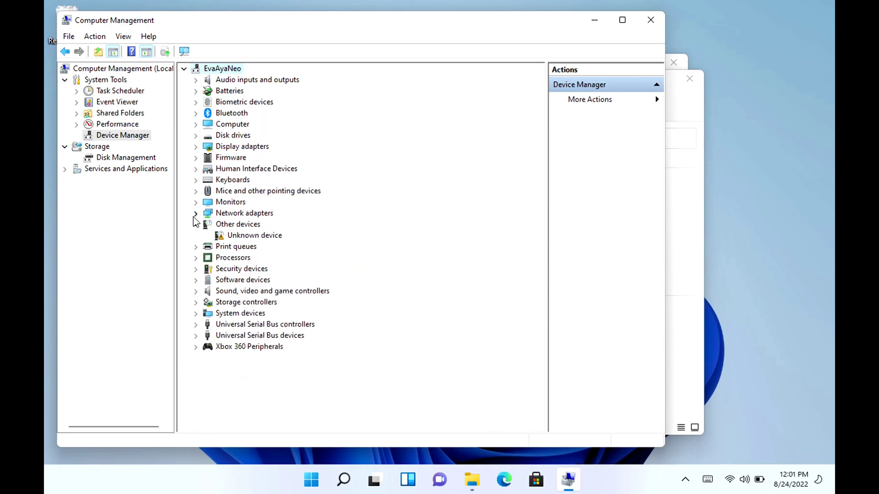
Close the Computer Management and Downloads windows, and check the hidden system tray icons
left_click(245, 236)
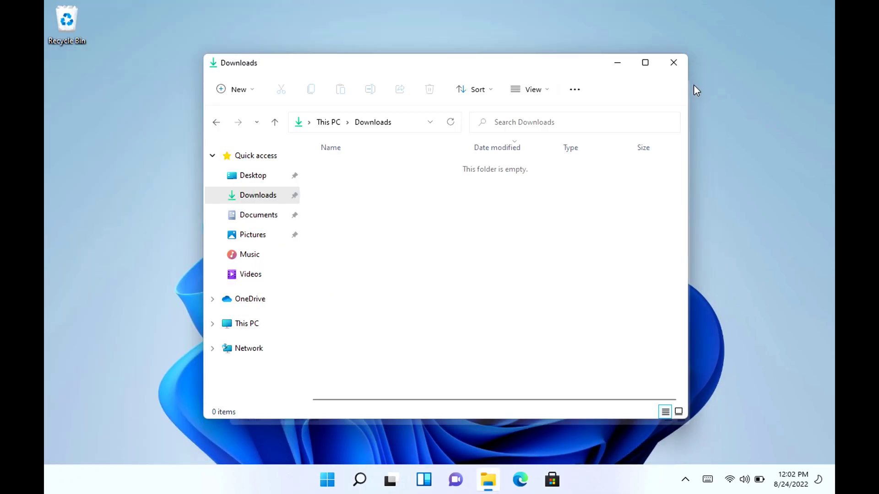
left_click(671, 60)
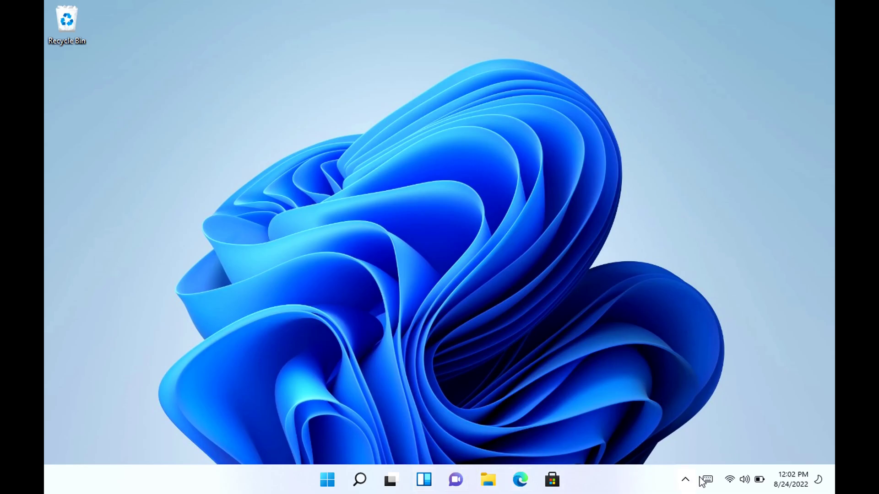
left_click(685, 480)
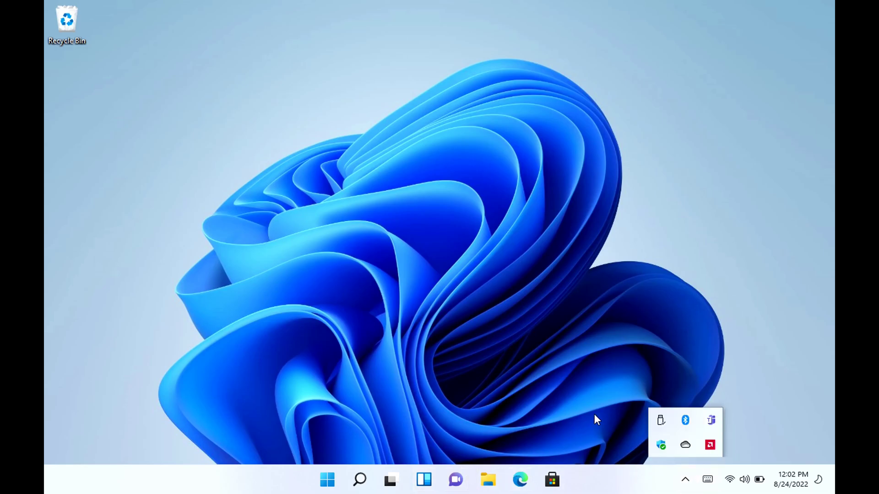
left_click(595, 414)
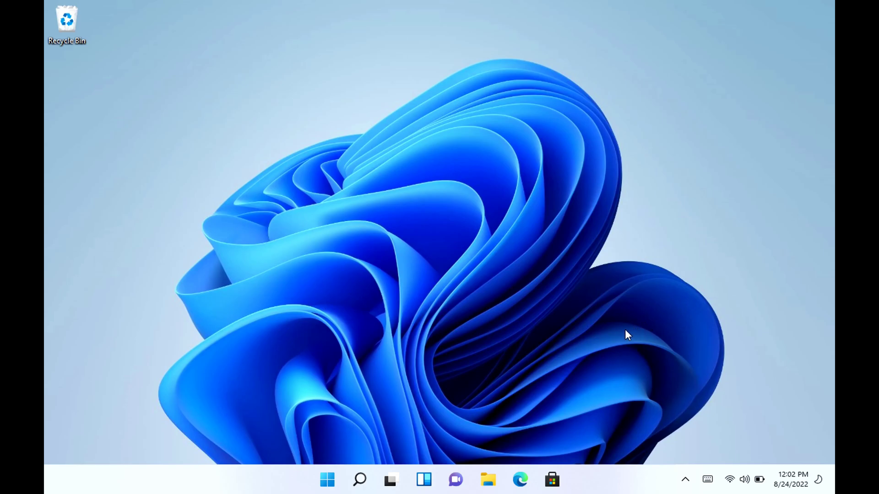
Launch AMD Software: Adrenalin Edition from the list of all apps and skip its quick setup
left_click(327, 480)
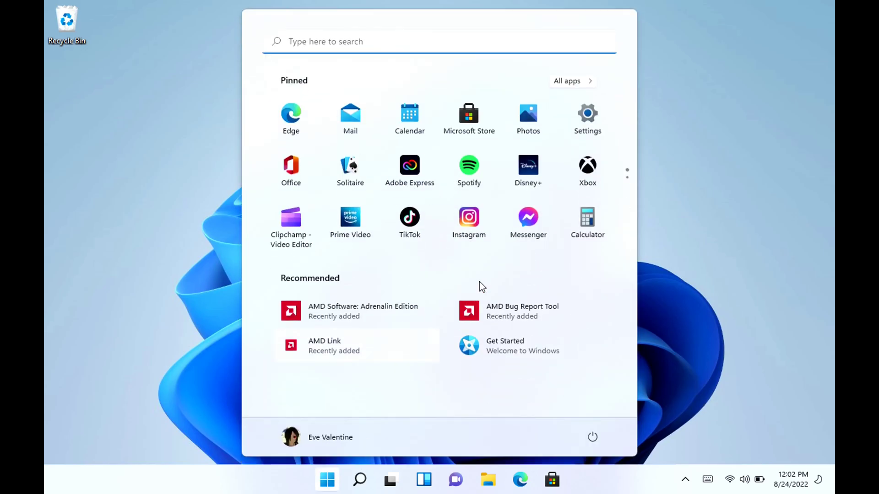
left_click(574, 82)
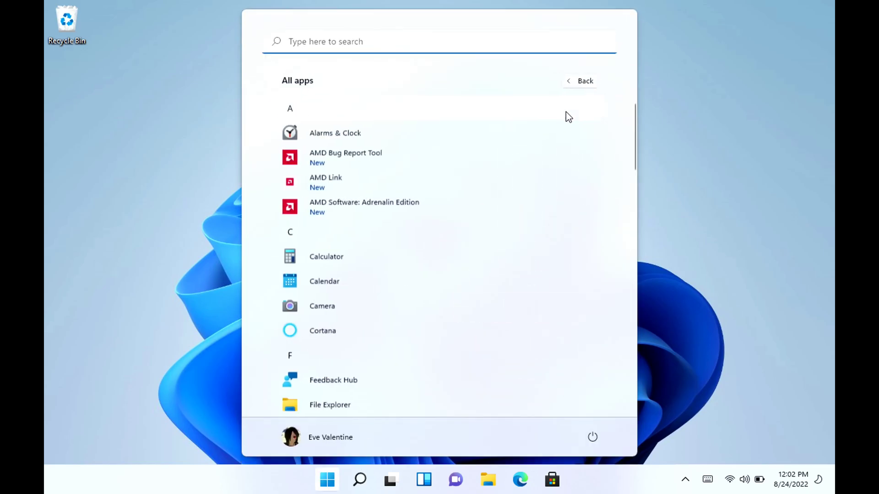
left_click(398, 206)
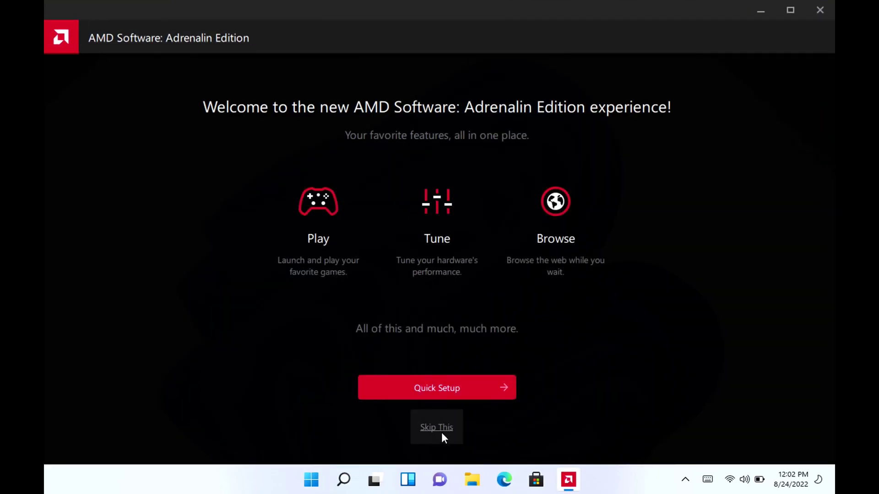
left_click(441, 429)
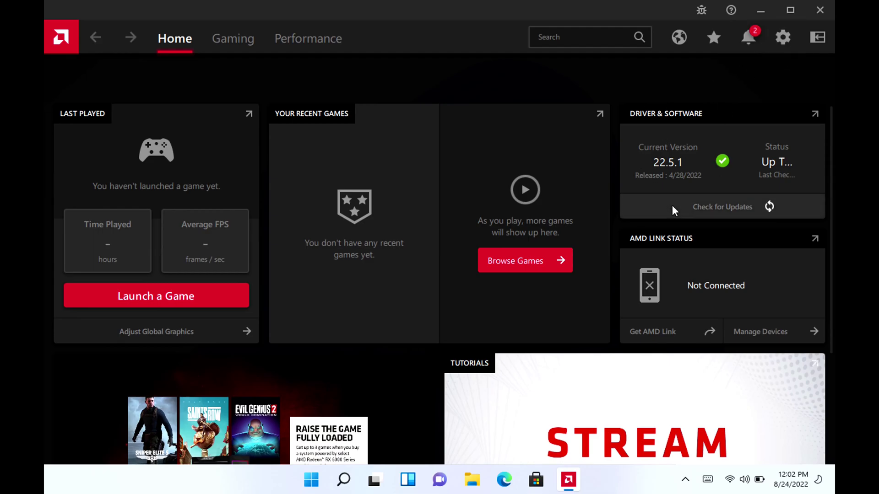
Enable Download Drivers & Software in the AMD system settings and close AMD Software
scroll(749, 244, "down", 3)
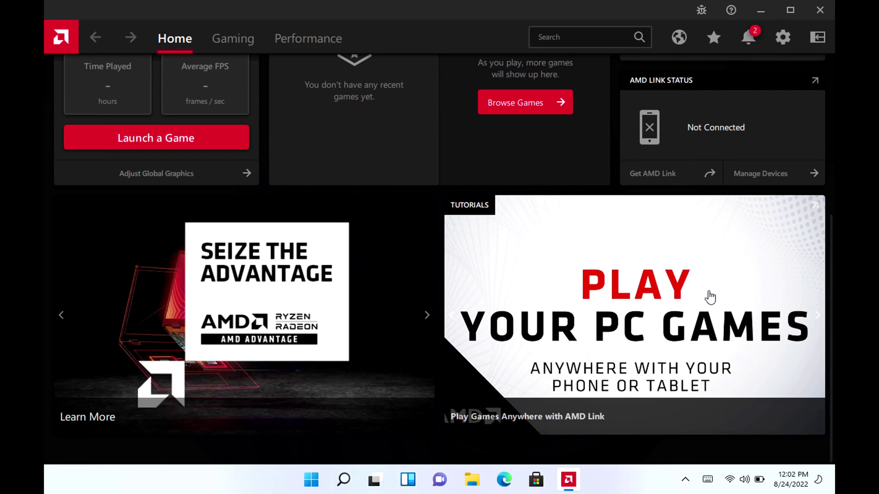
scroll(480, 274, "up", 3)
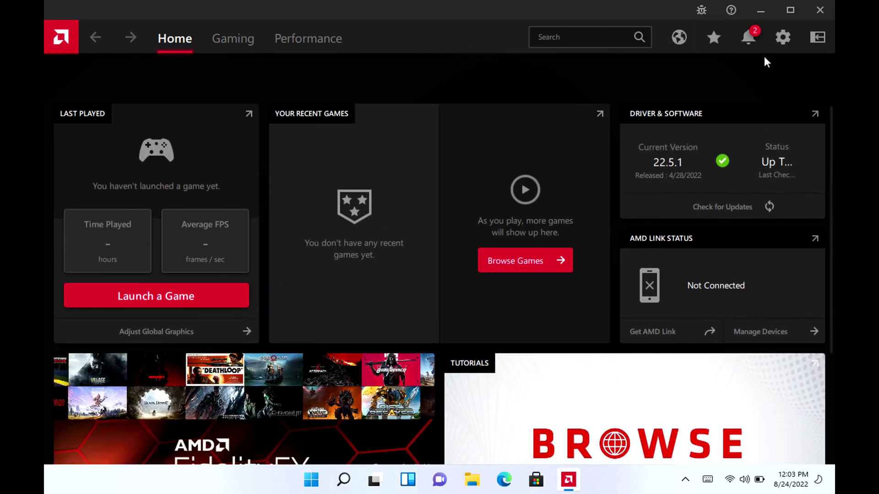
left_click(783, 38)
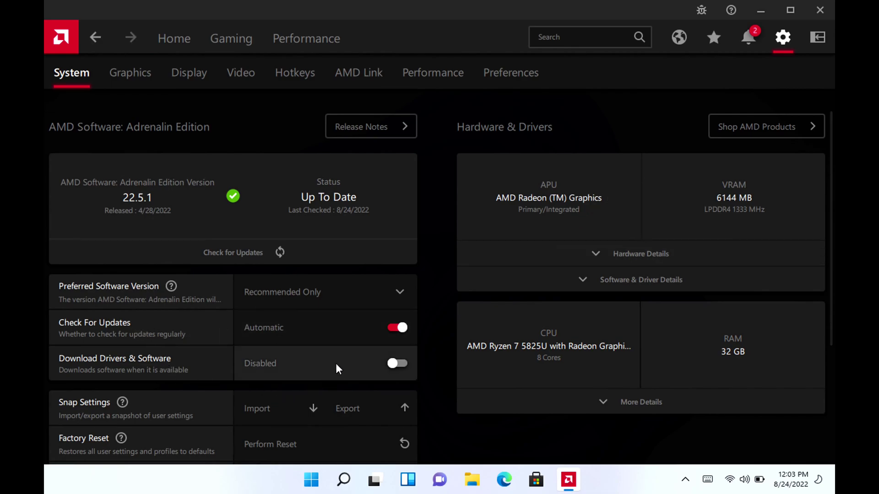
left_click(395, 368)
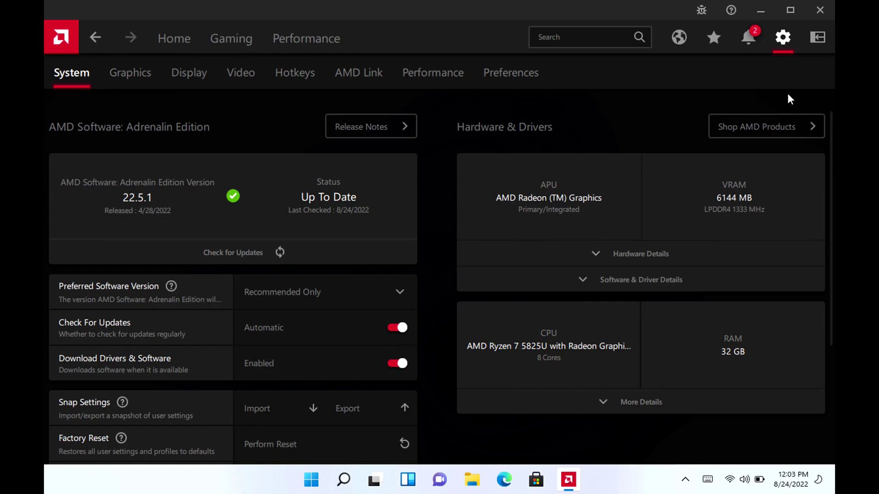
left_click(820, 10)
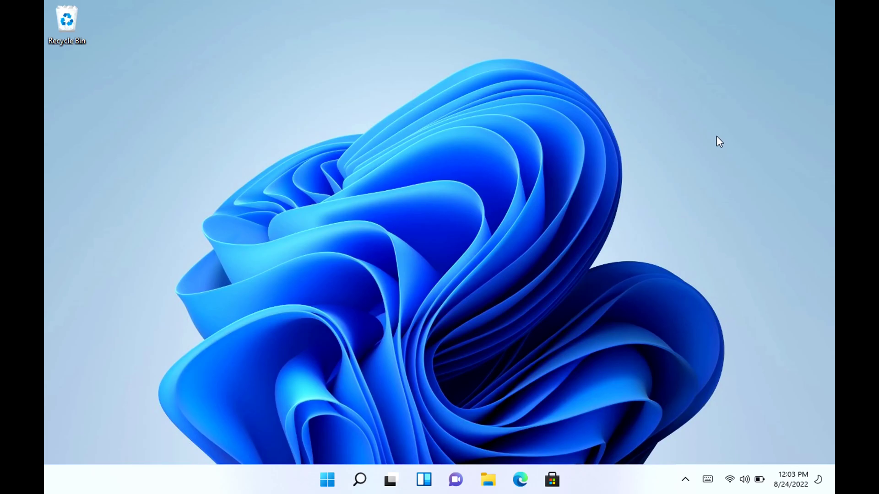